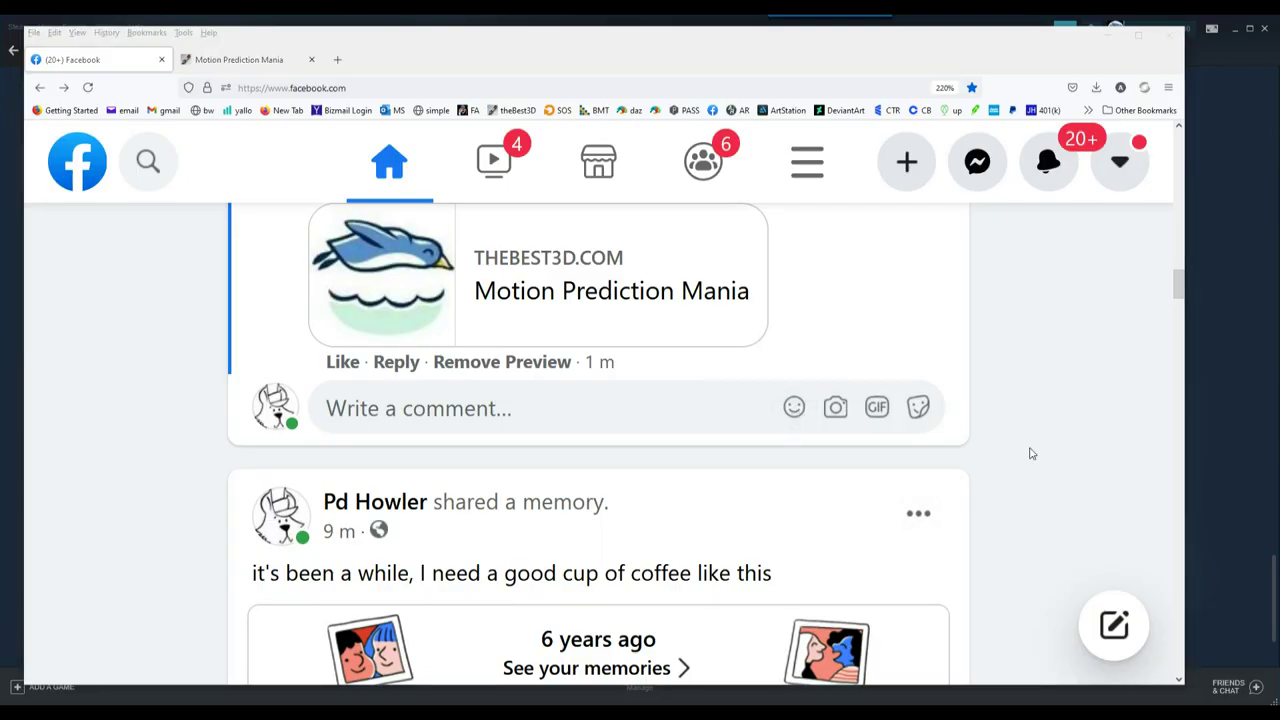
# - Scroll the feed to the 4 July 2015 coffee post and open its cup photo in the viewer
pyautogui.scroll(-4, 1031, 453)
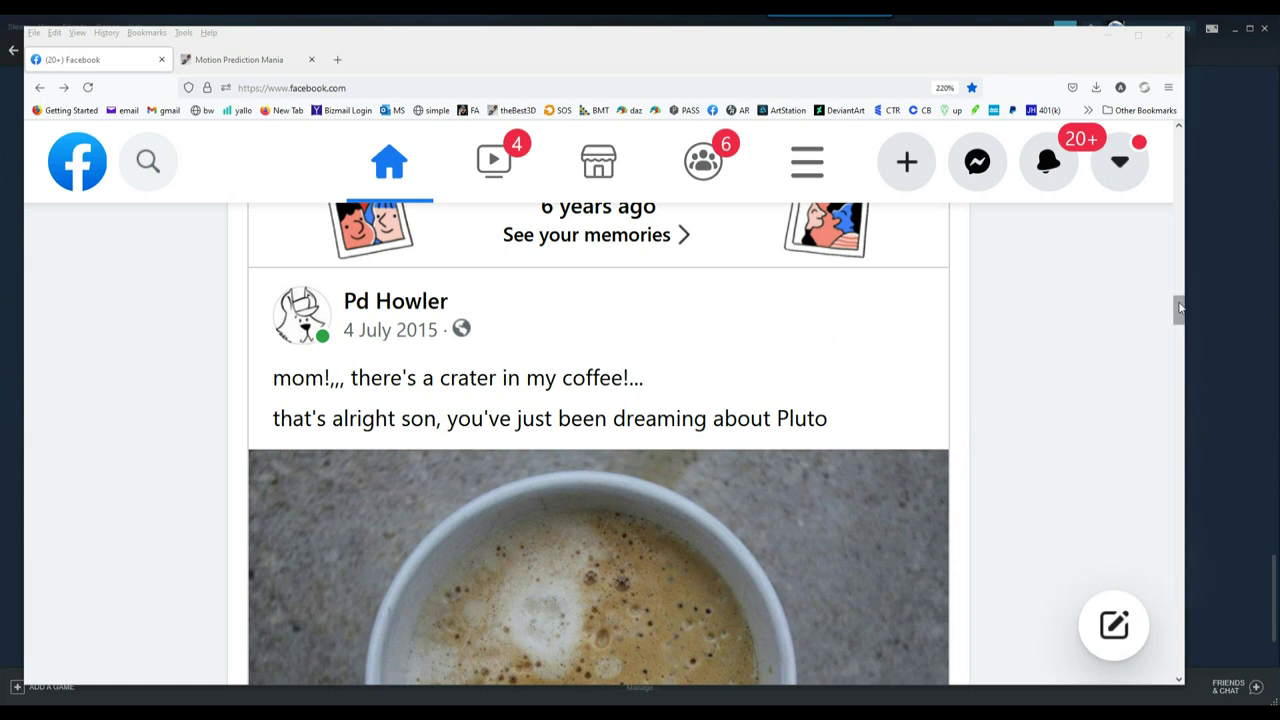
pyautogui.moveTo(1180, 303)
pyautogui.mouseDown()
pyautogui.moveTo(1180, 284)
pyautogui.moveTo(1180, 305)
pyautogui.mouseUp()
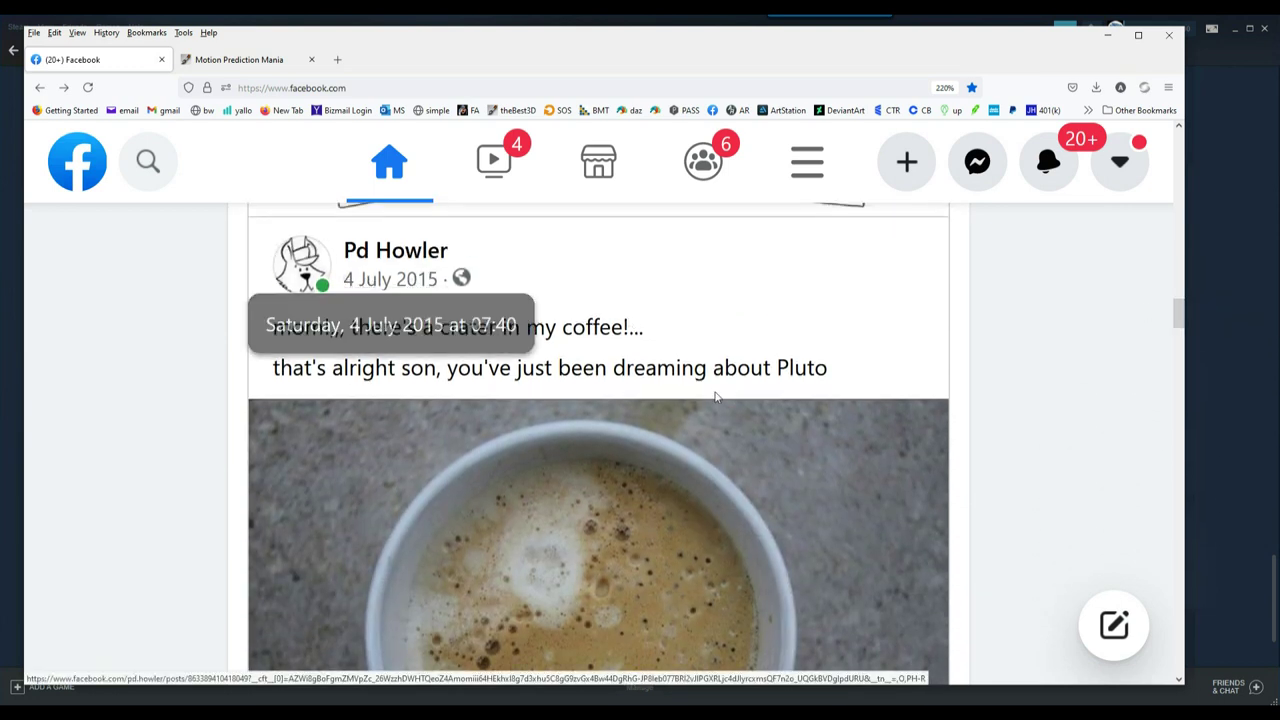
pyautogui.moveTo(1180, 327)
pyautogui.mouseDown()
pyautogui.moveTo(1179, 352)
pyautogui.moveTo(1181, 324)
pyautogui.mouseUp()
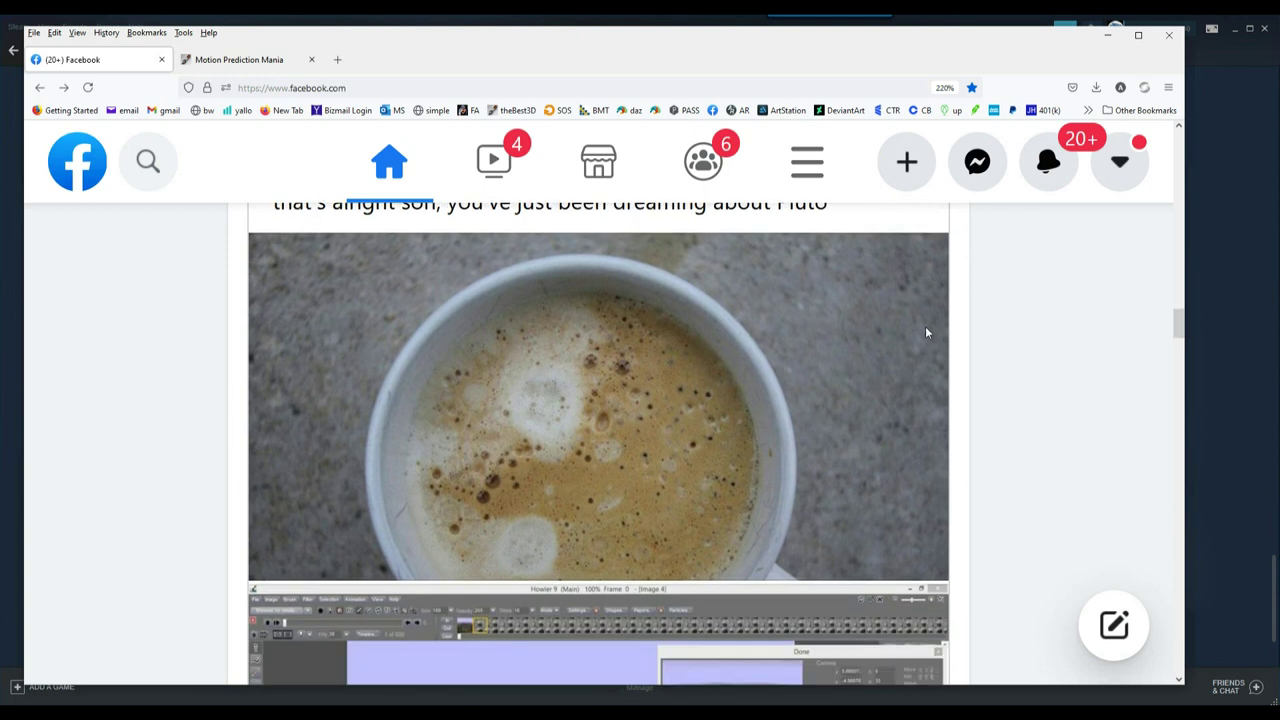
pyautogui.click(580, 398)
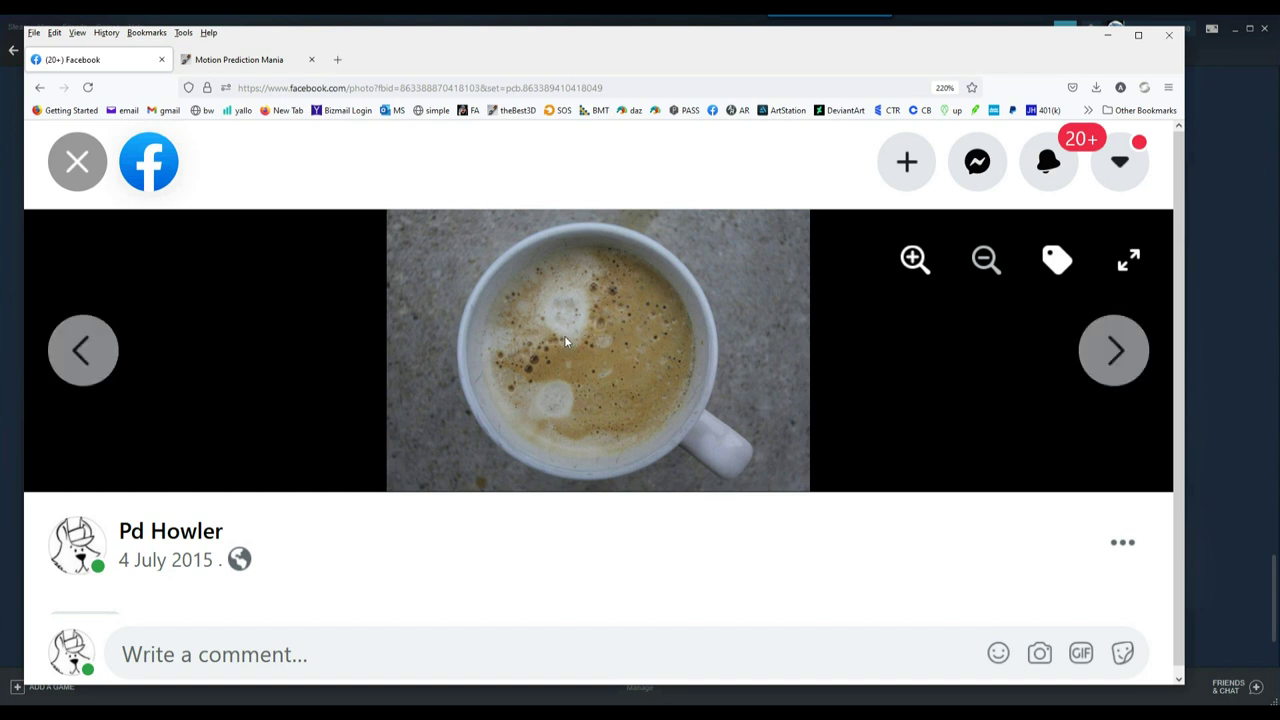
# - Copy the coffee-cup photo to the clipboard and switch to Howler
pyautogui.rightClick(559, 336)
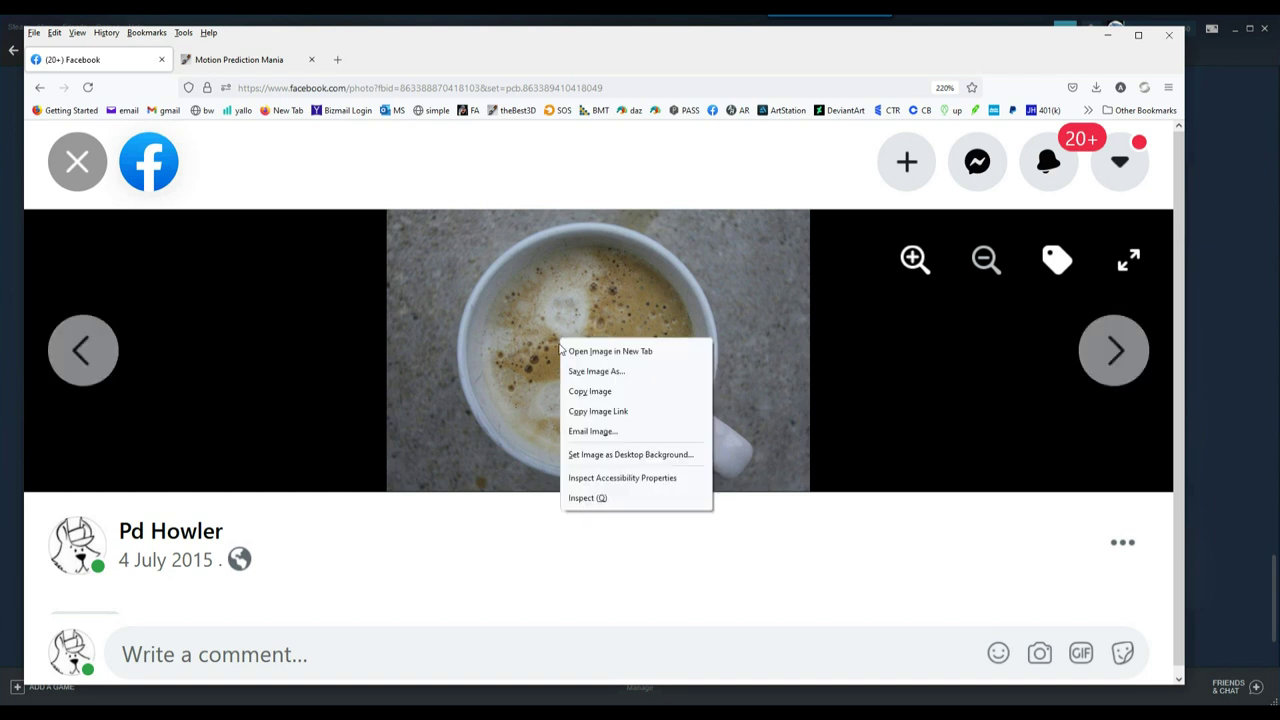
pyautogui.click(594, 391)
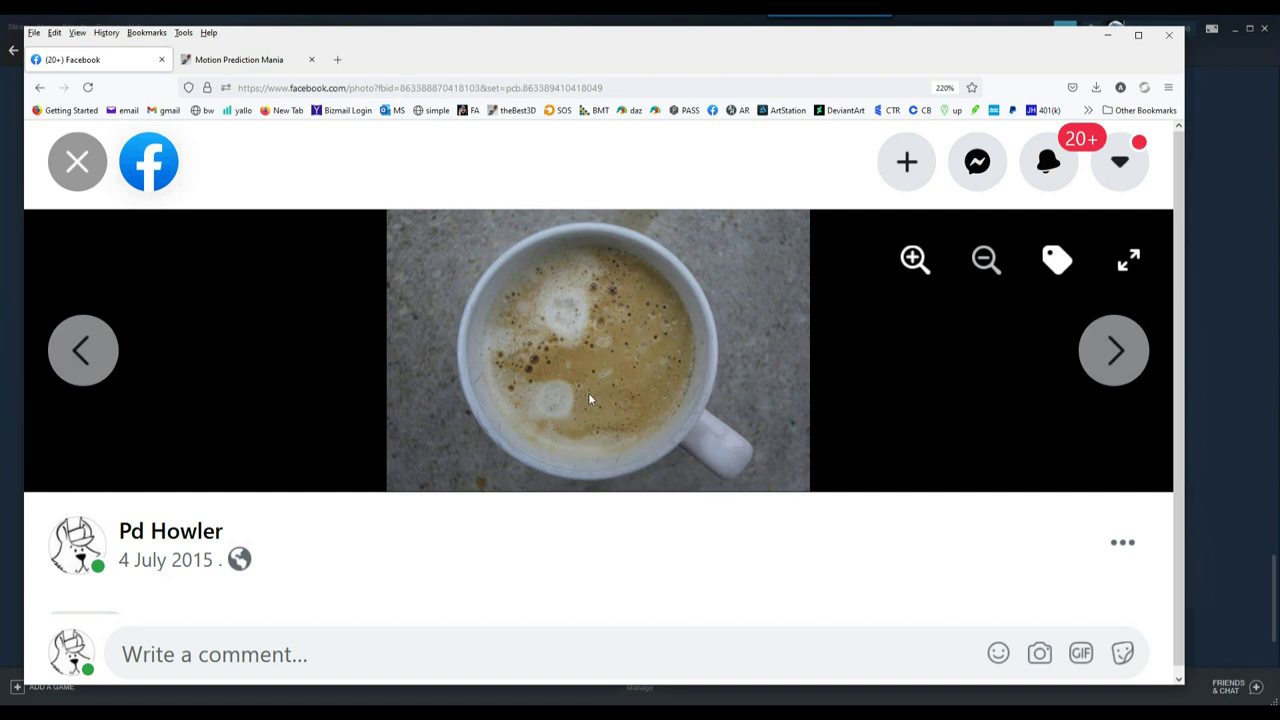
pyautogui.hotkey('alt', 'Tab')
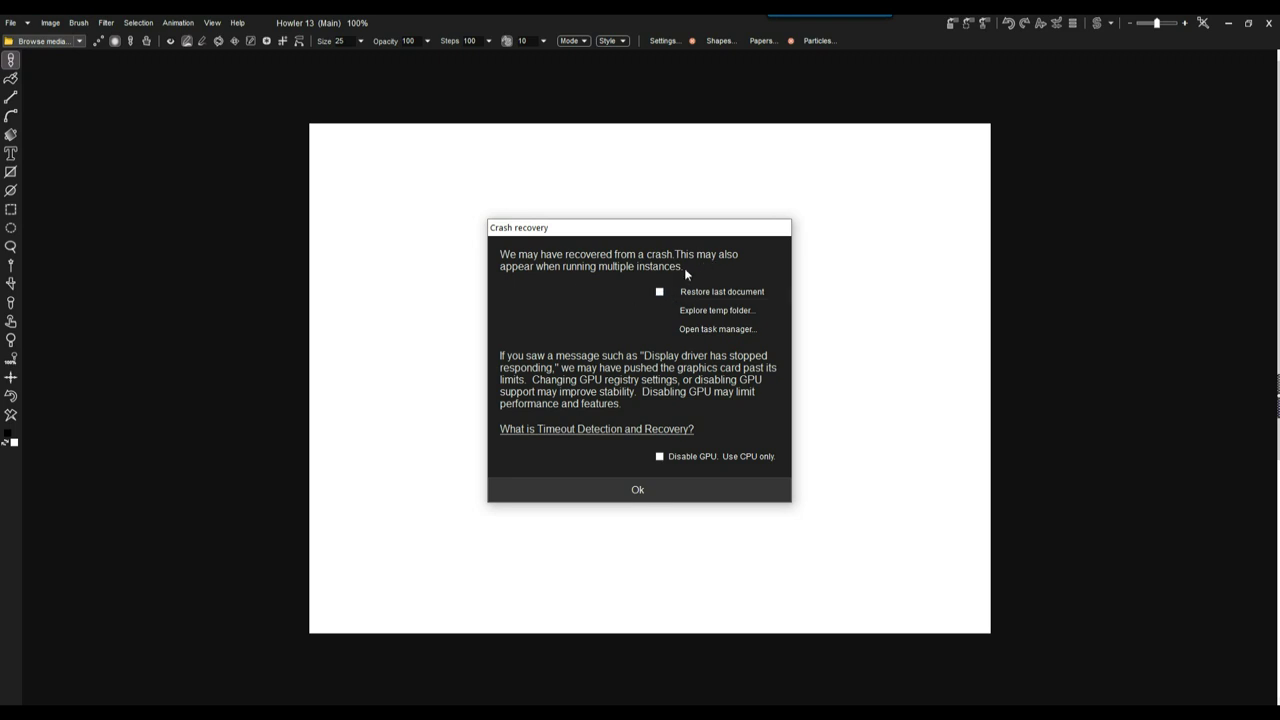
# - Dismiss Howler's Crash recovery dialog with Ok
pyautogui.click(641, 487)
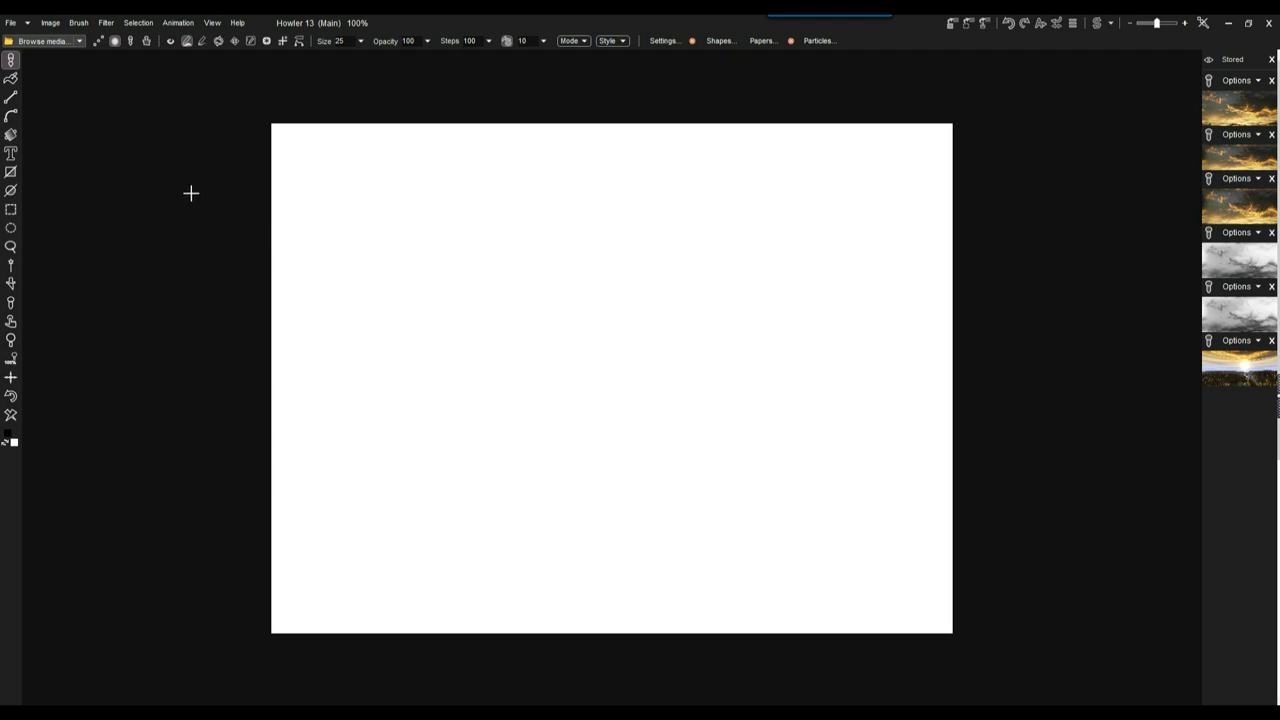
# - Paint a test dot and a looping test stroke on the blank canvas
pyautogui.click(365, 203)
pyautogui.moveTo(488, 234); pyautogui.dragTo(468, 326)
pyautogui.moveTo(532, 373); pyautogui.dragTo(550, 370)
# - Paste the coffee photo in place of the existing image and store a copy in the Stored panel
pyautogui.hotkey('ctrl', 'v')
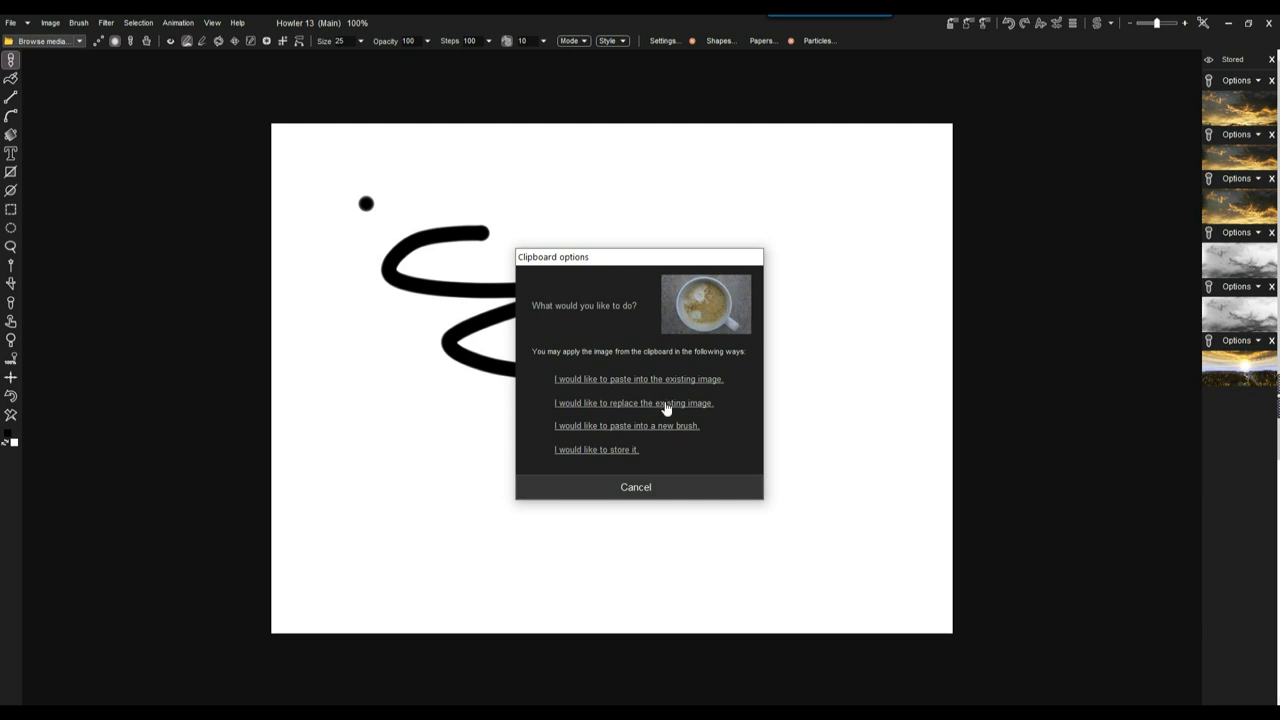
pyautogui.click(621, 403)
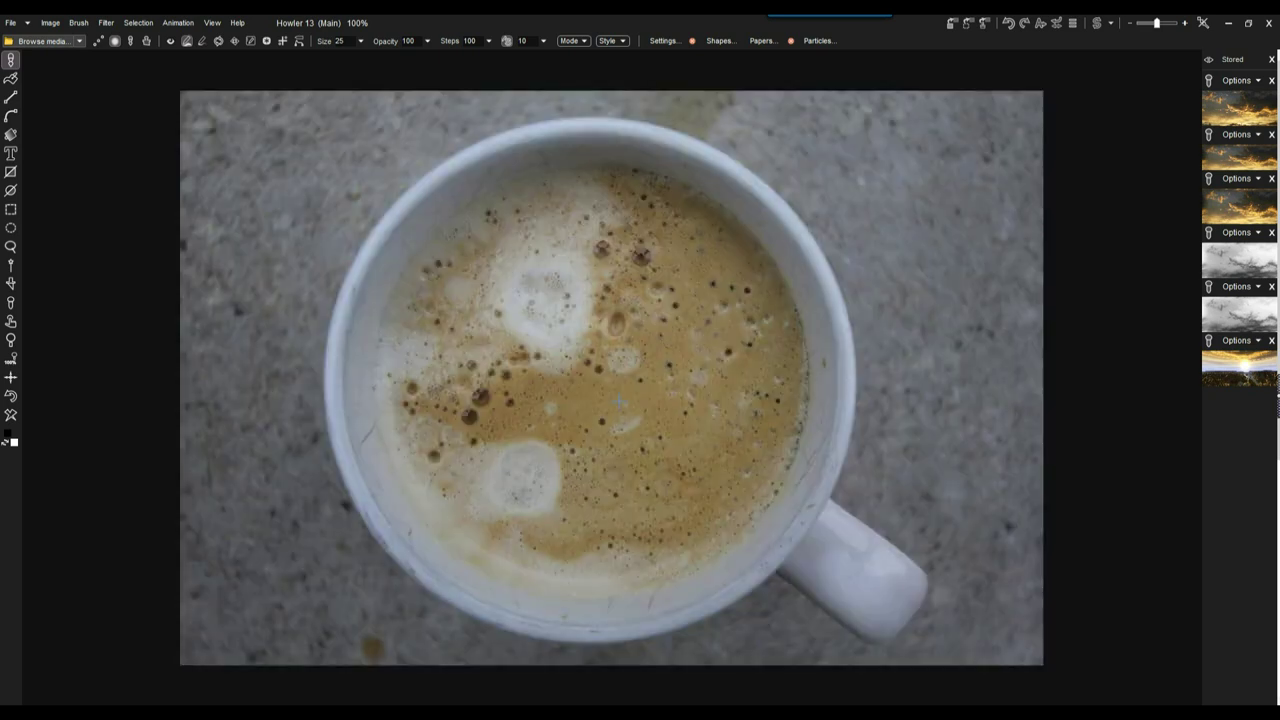
pyautogui.click(952, 22)
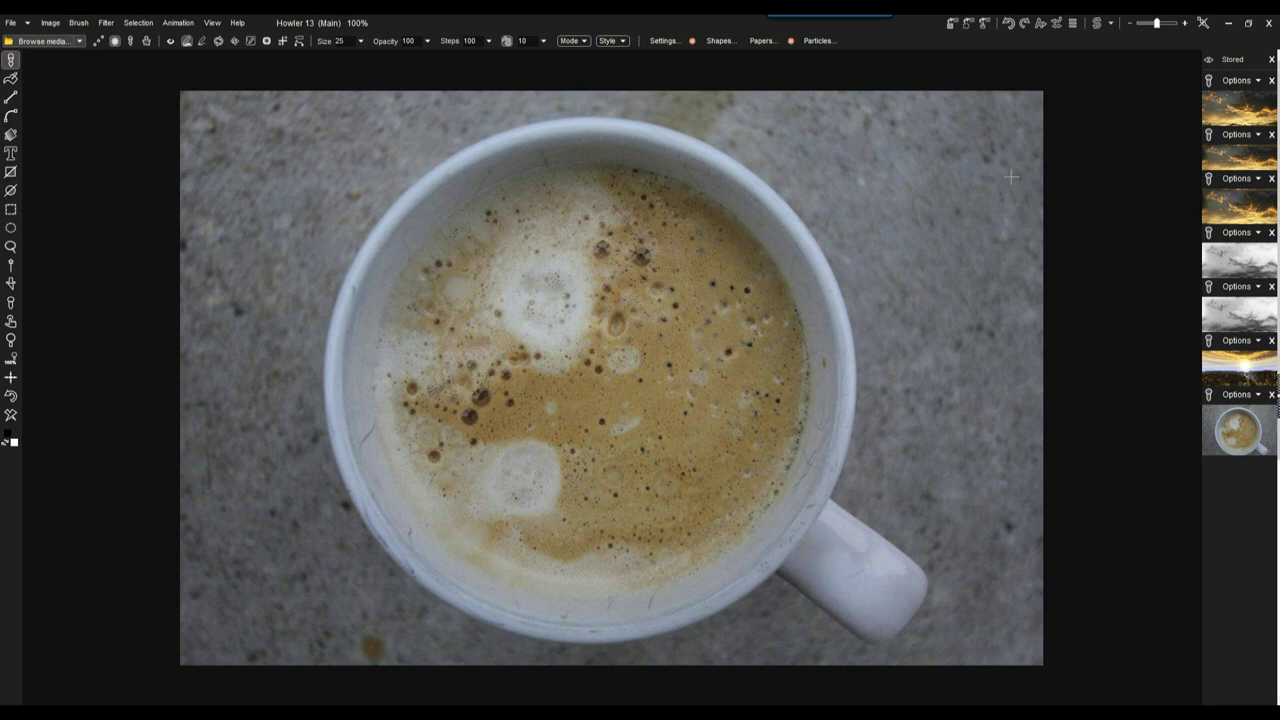
# - Switch to elliptical selection and enable Artist guides in the side dock's Grids section
pyautogui.click(11, 229)
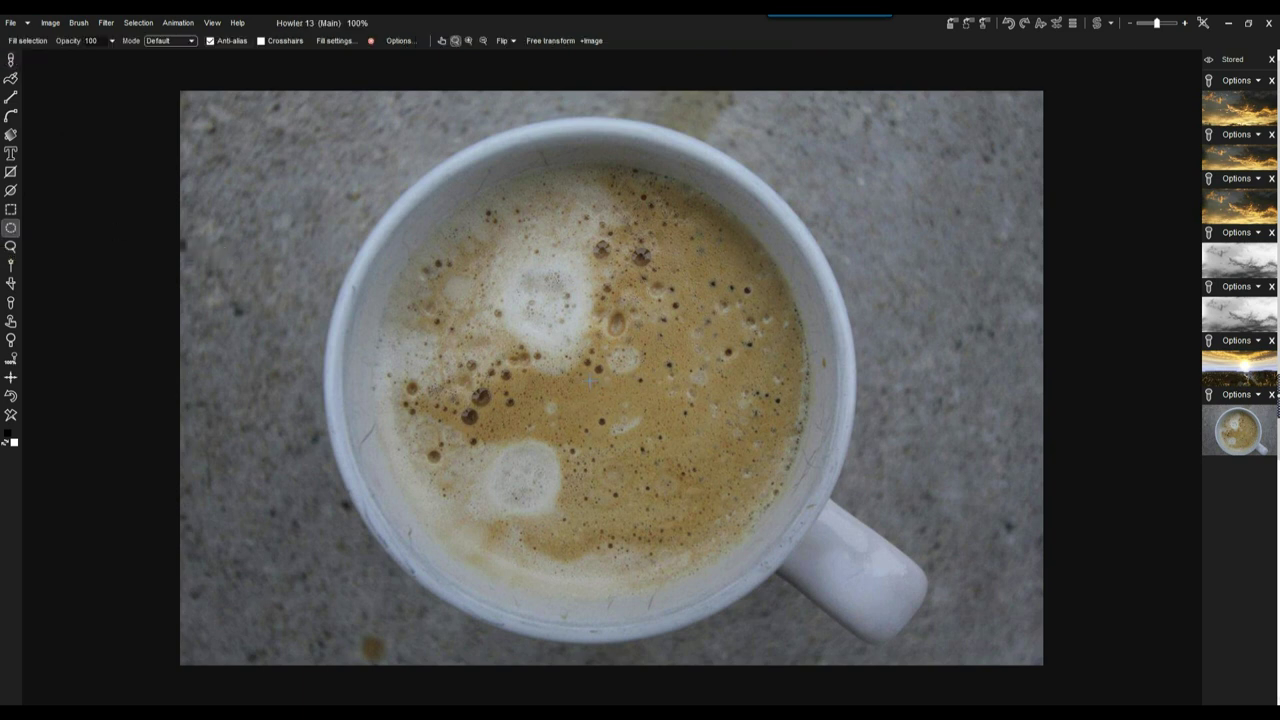
pyautogui.scroll(2, 589, 386)
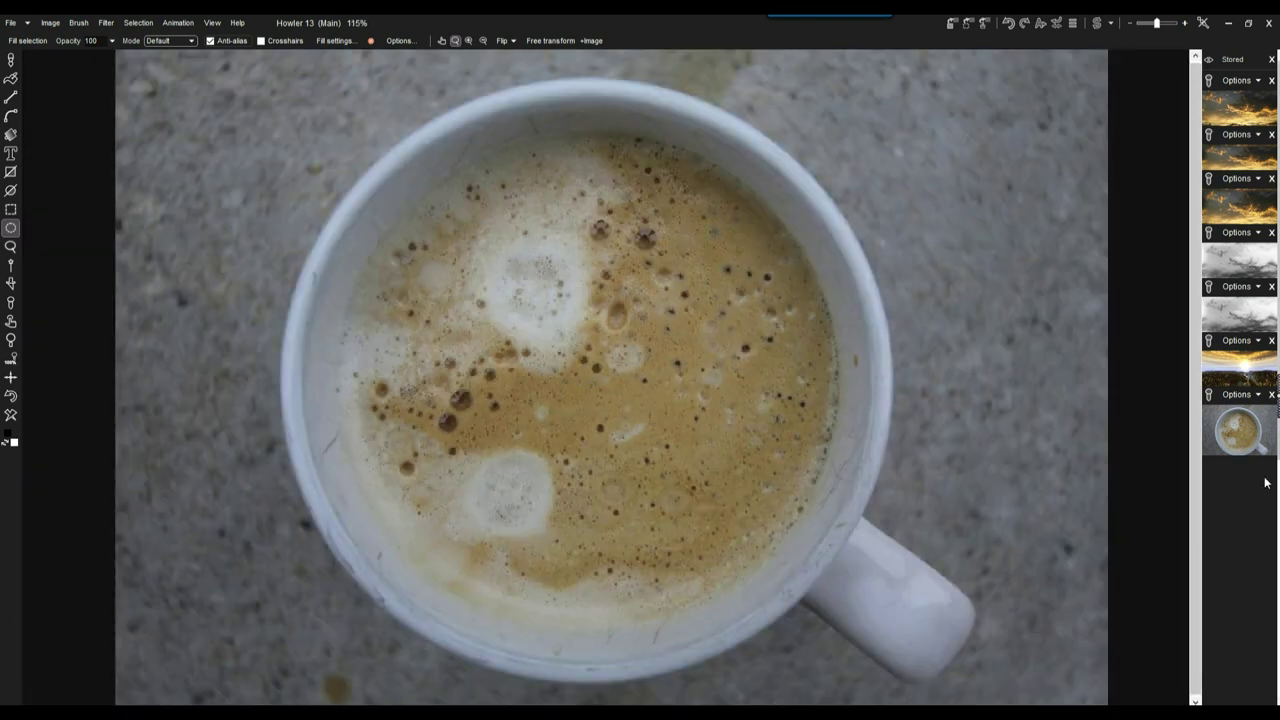
pyautogui.click(1276, 400)
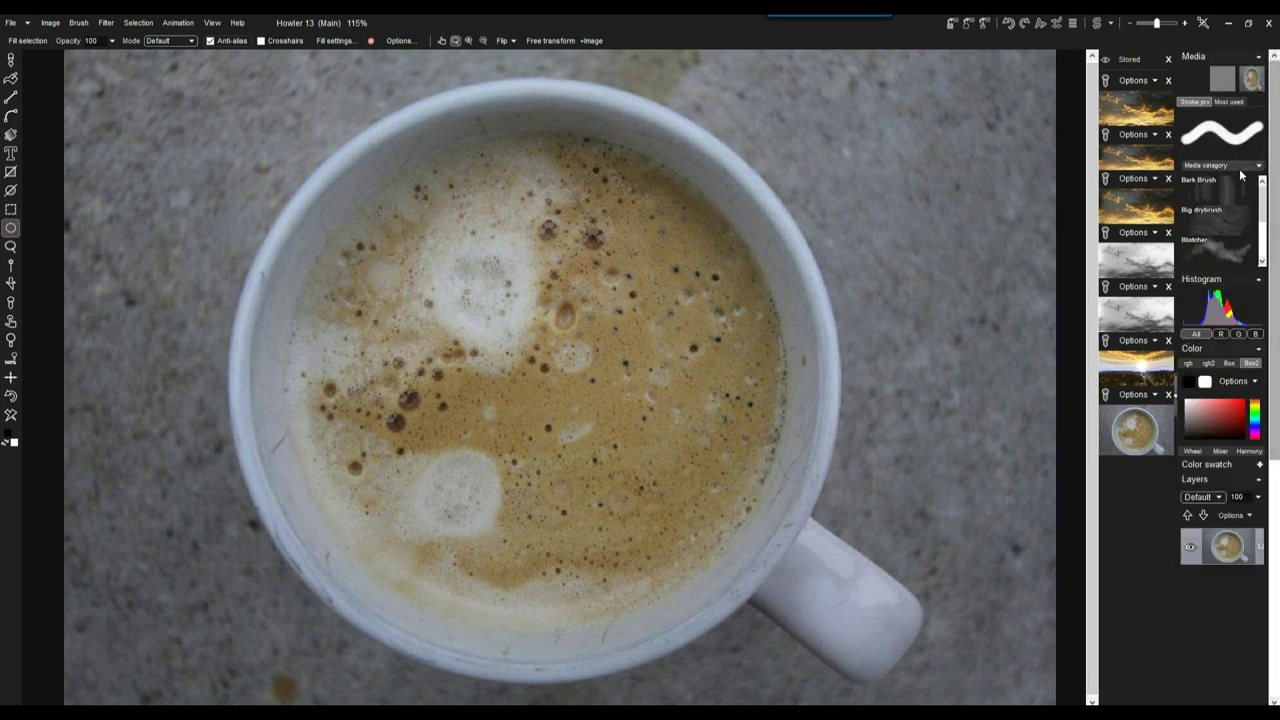
pyautogui.click(1274, 662)
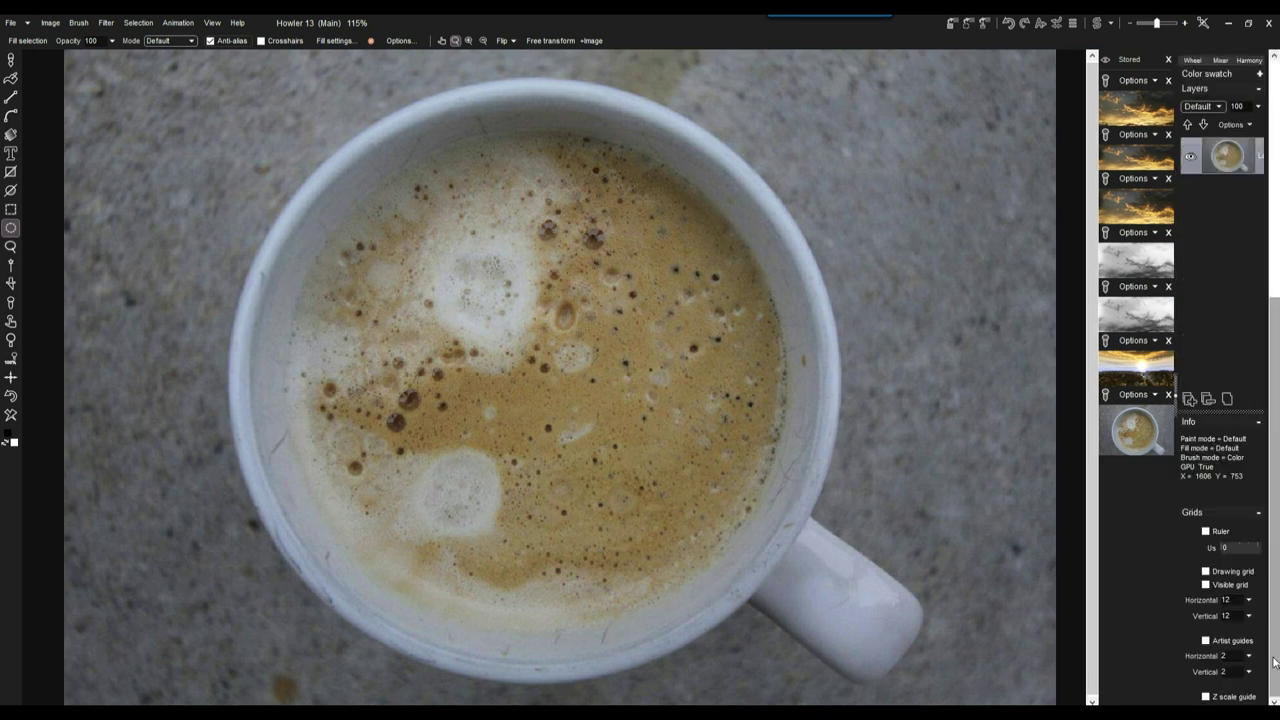
pyautogui.click(1206, 641)
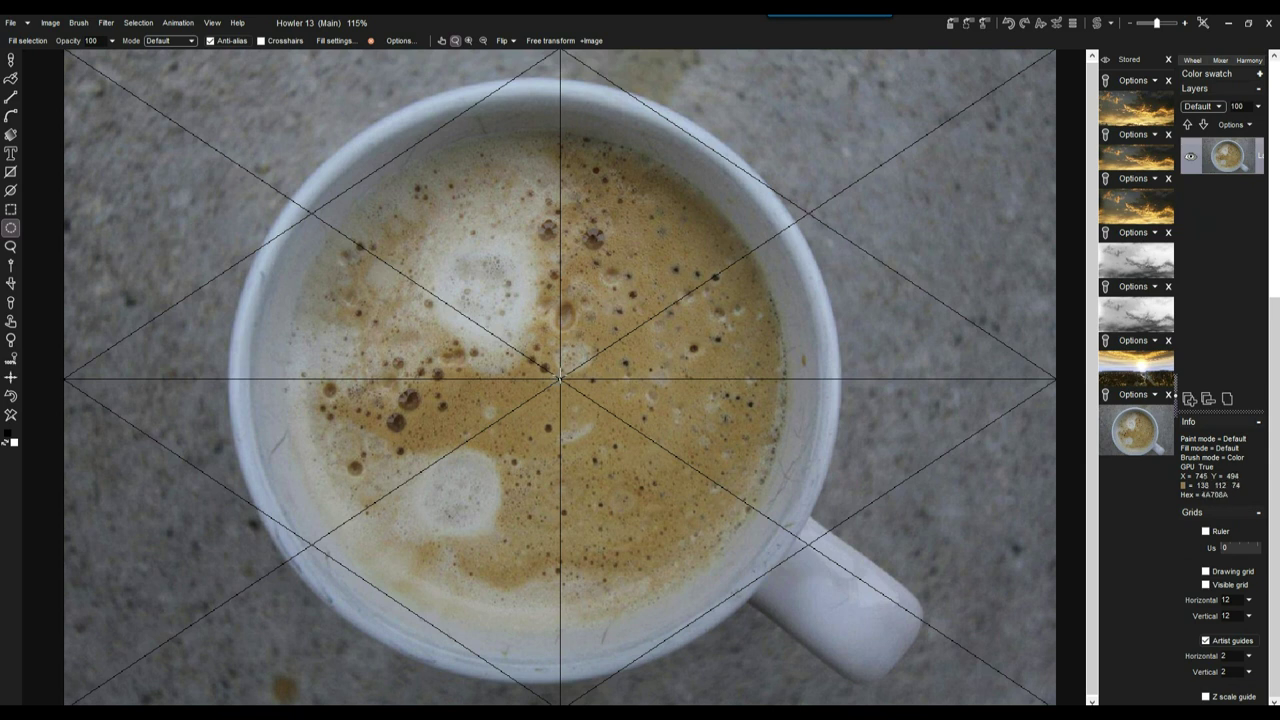
# - Drag a circular selection around the coffee foam and centre it on the guide lines
pyautogui.moveTo(560, 378); pyautogui.dragTo(816, 268)
pyautogui.moveTo(798, 119); pyautogui.dragTo(766, 137)
pyautogui.moveTo(746, 144); pyautogui.dragTo(743, 145)
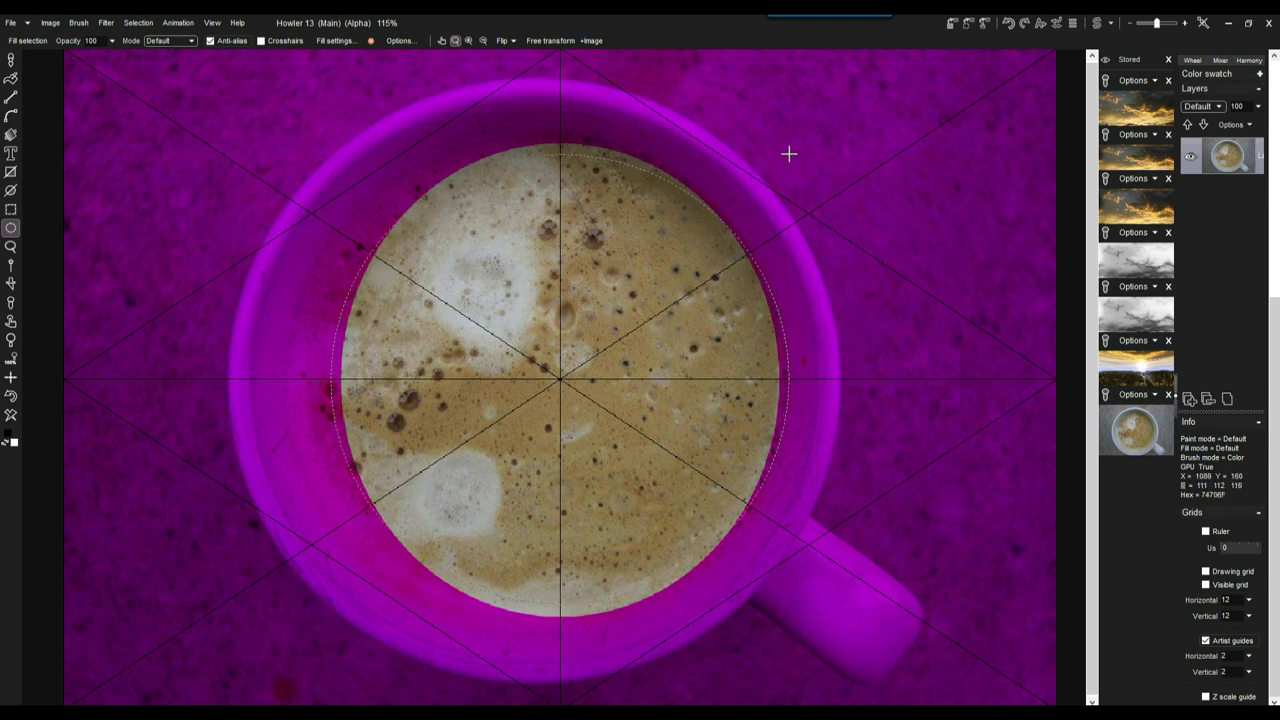
pyautogui.moveTo(801, 167); pyautogui.dragTo(800, 162)
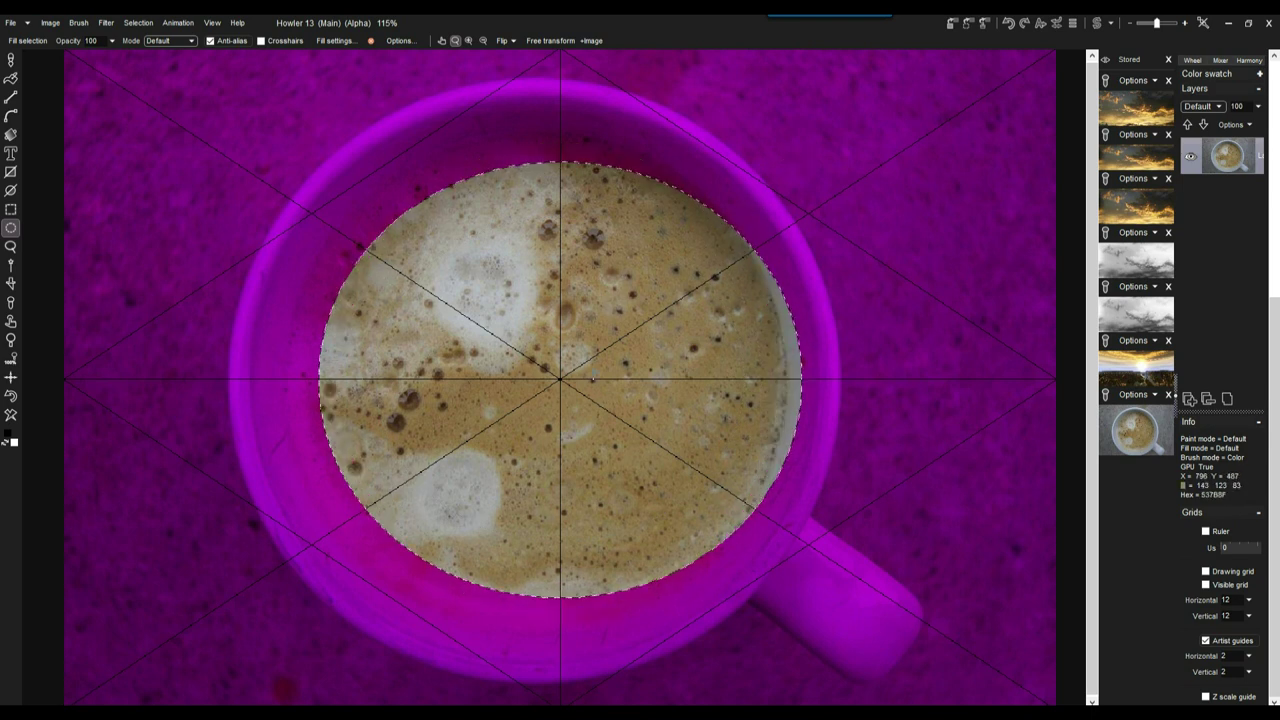
pyautogui.moveTo(562, 380)
pyautogui.mouseDown()
pyautogui.moveTo(597, 380)
pyautogui.moveTo(571, 371)
pyautogui.moveTo(600, 420)
pyautogui.moveTo(575, 380)
pyautogui.mouseUp()
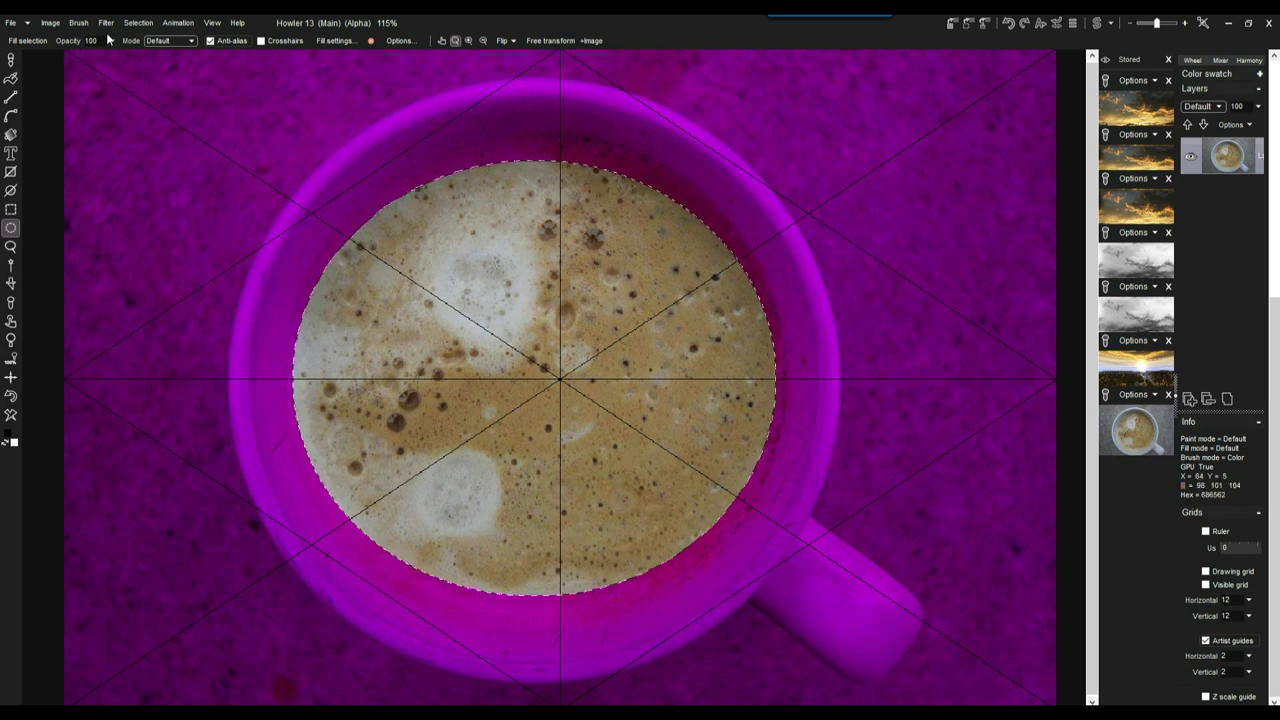
pyautogui.click(139, 23)
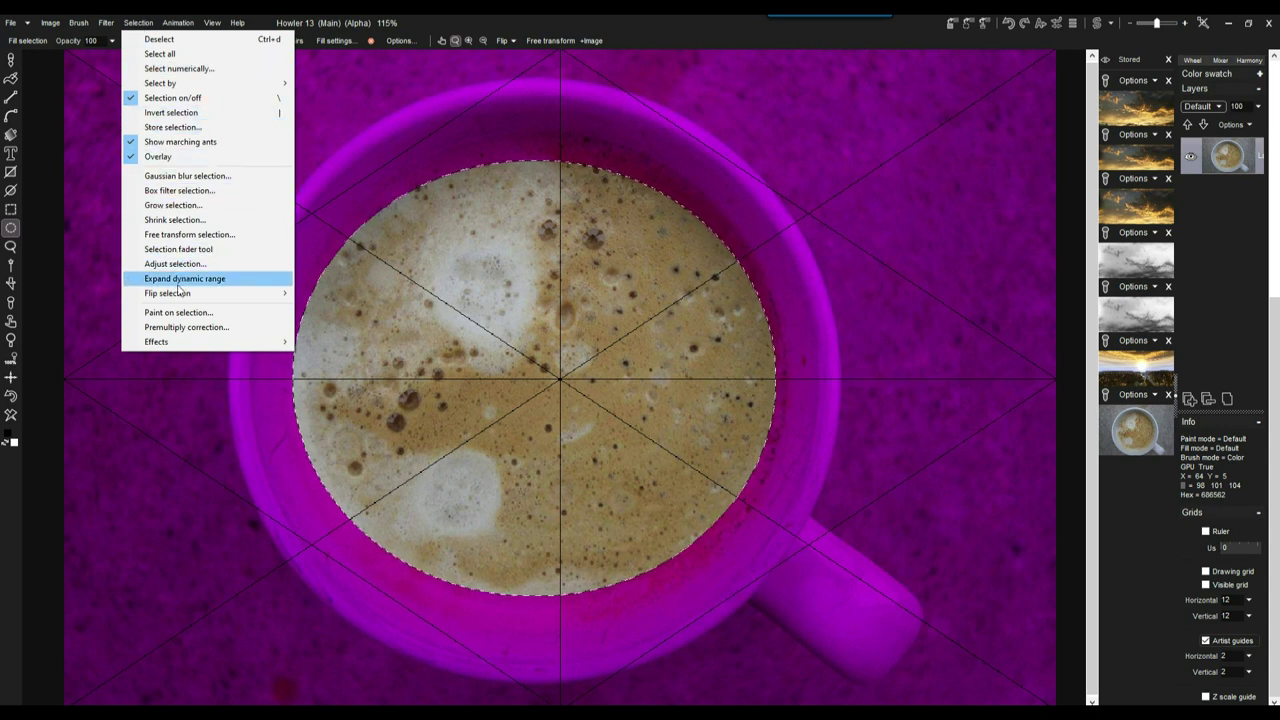
# - Feather the circle's edge with Box filter selection at level 43, previewed with Show alpha
pyautogui.click(171, 192)
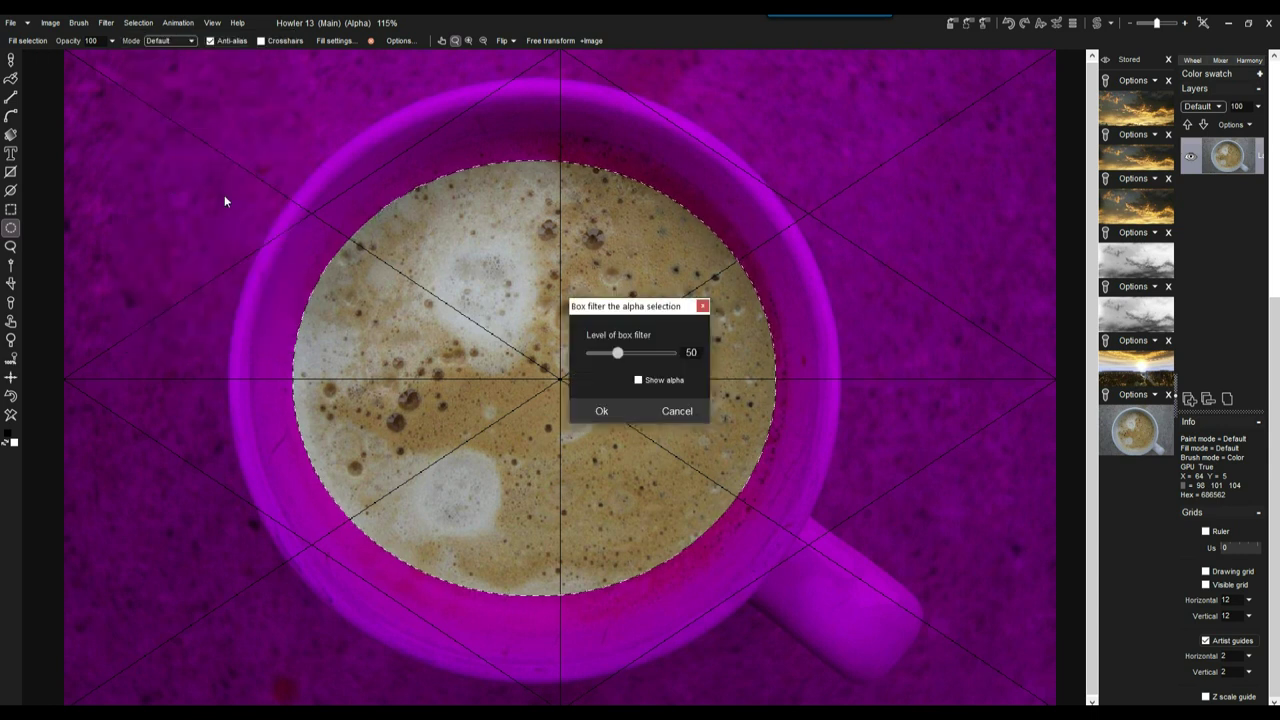
pyautogui.click(638, 380)
pyautogui.moveTo(617, 353); pyautogui.dragTo(613, 357)
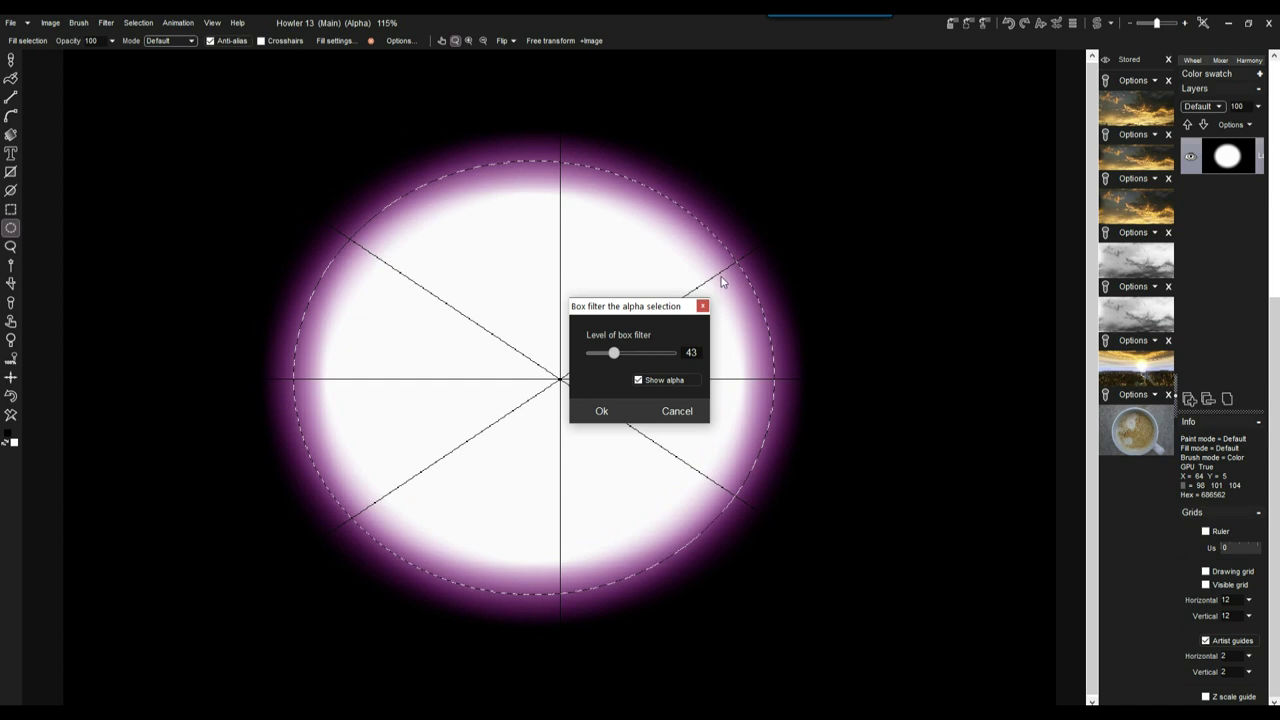
pyautogui.click(601, 411)
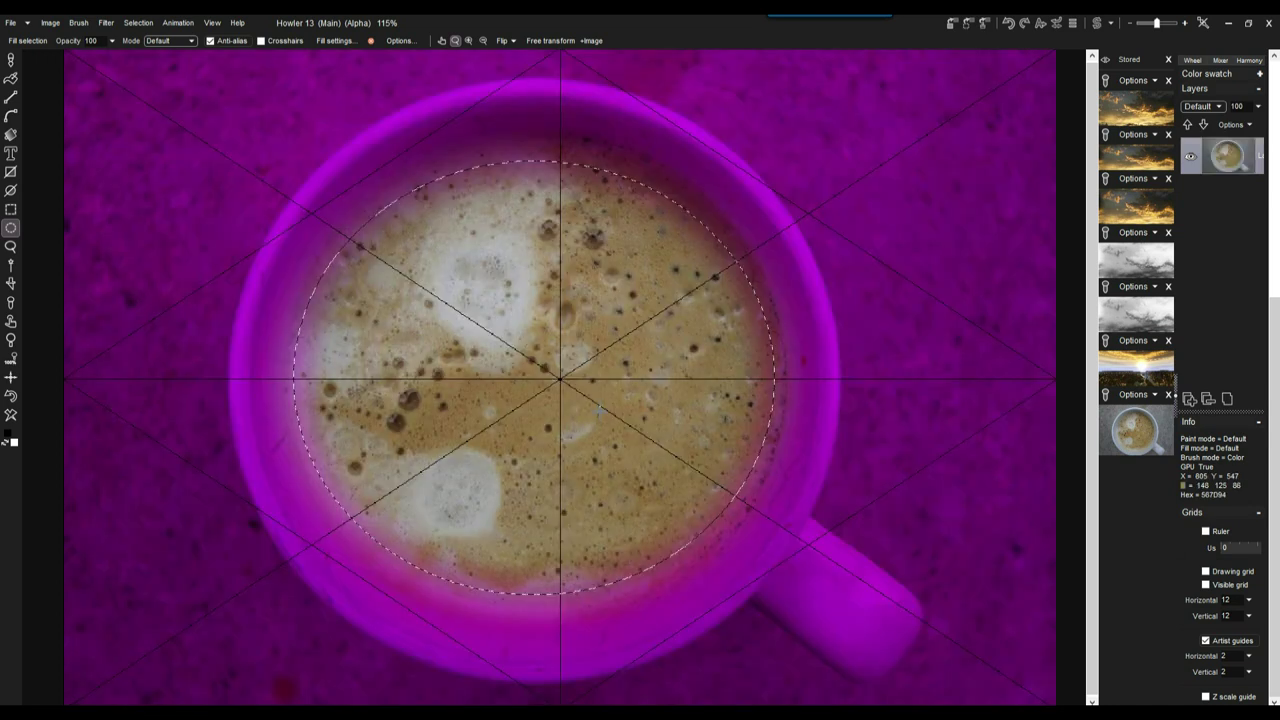
# - Copy the selected coffee circle as a brush, hide the artist guides and test it on the foam
pyautogui.click(78, 24)
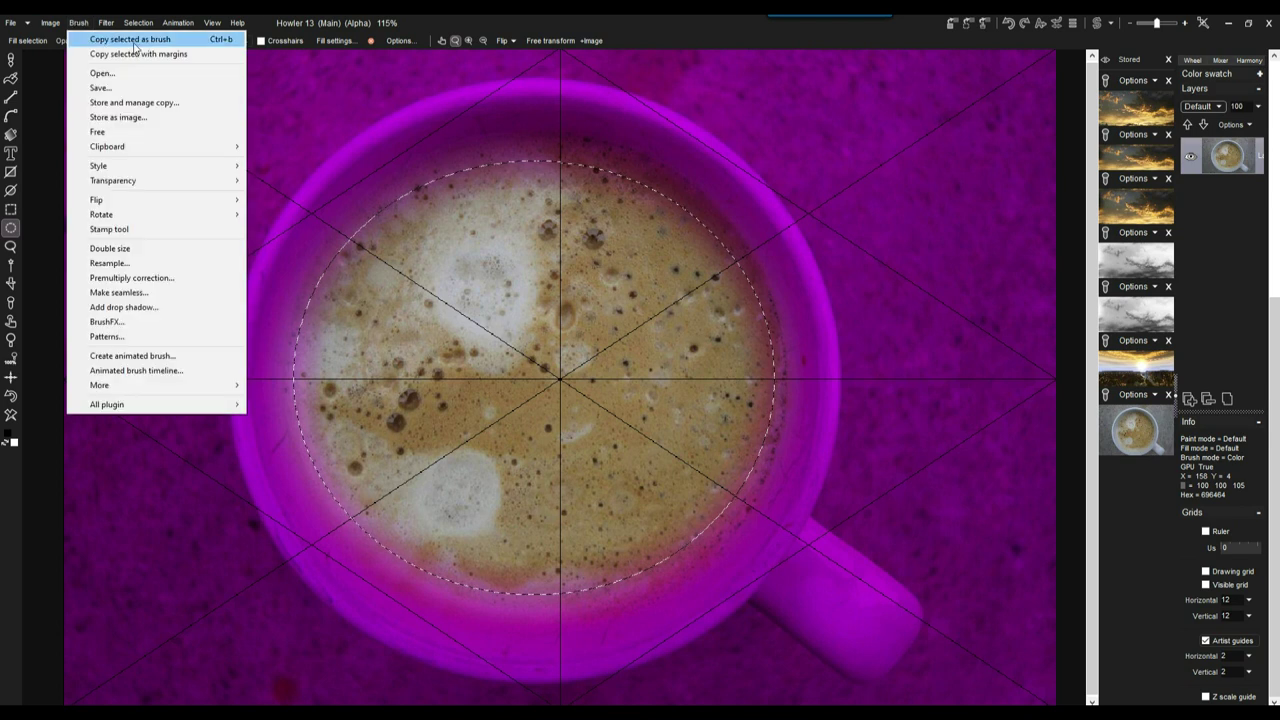
pyautogui.click(117, 38)
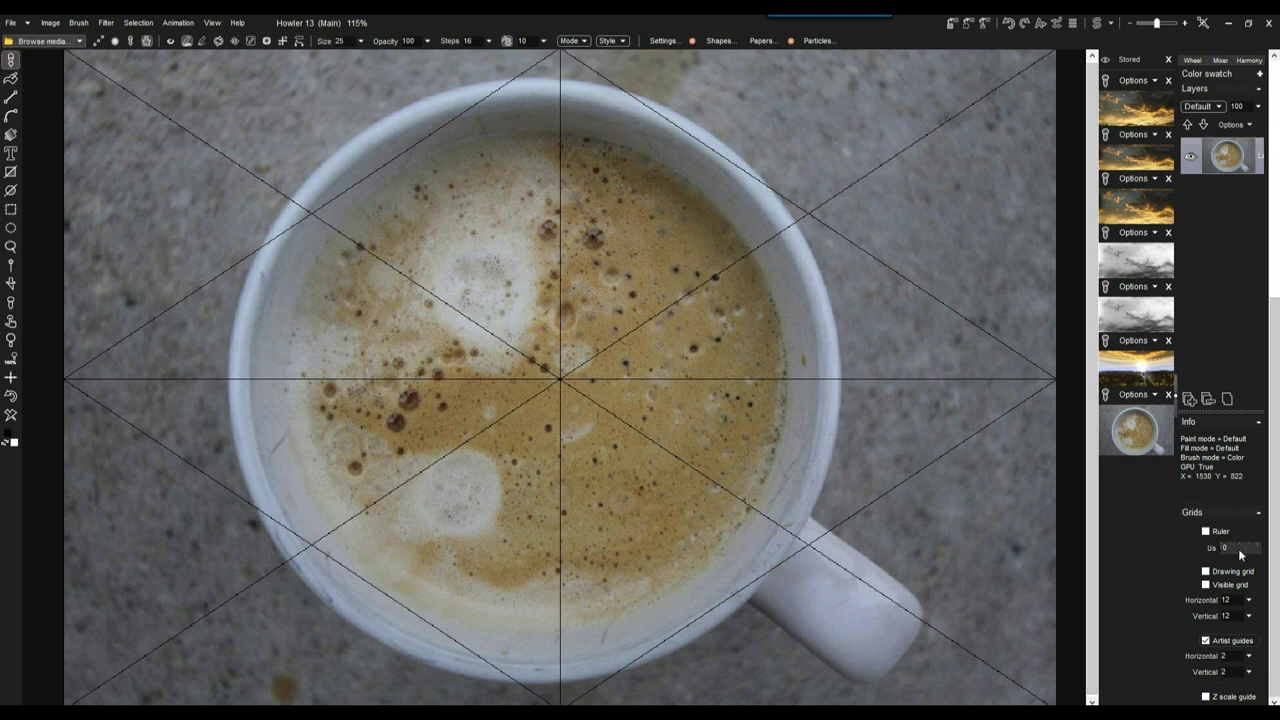
pyautogui.click(1212, 641)
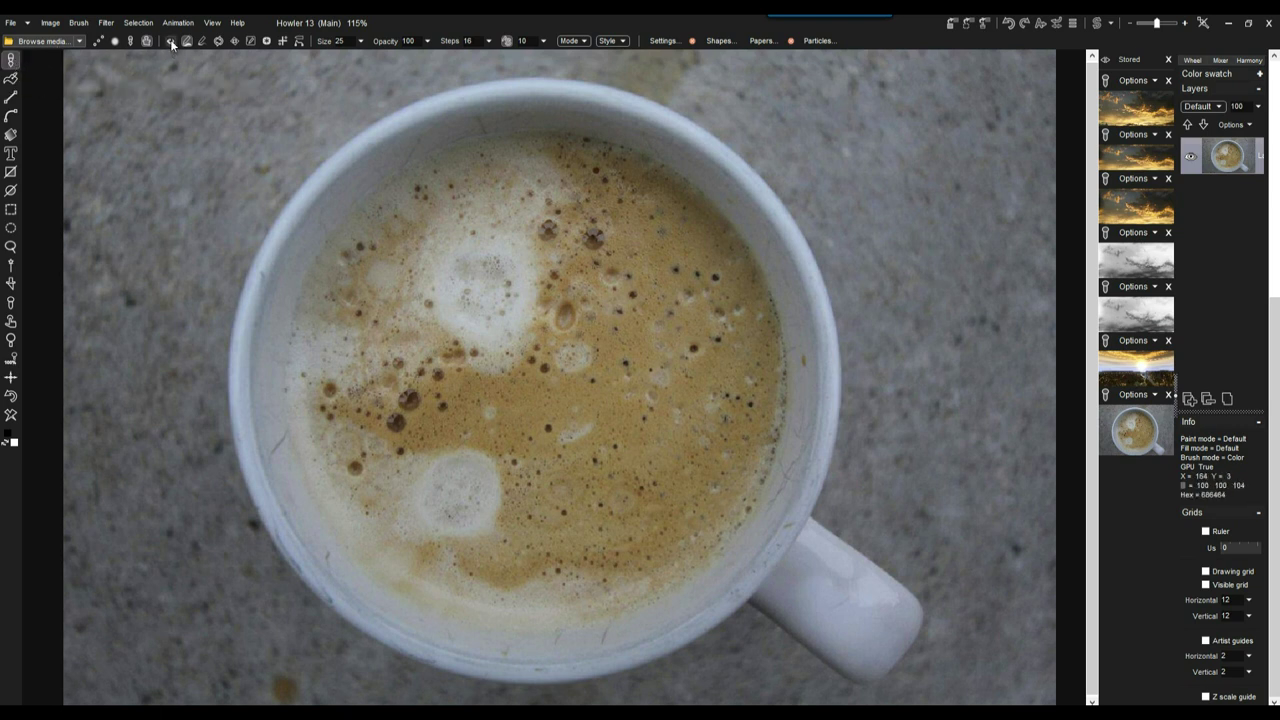
pyautogui.moveTo(580, 245)
pyautogui.mouseDown()
pyautogui.moveTo(505, 215)
pyautogui.moveTo(472, 225)
pyautogui.moveTo(360, 192)
pyautogui.moveTo(412, 80)
pyautogui.moveTo(402, 70)
pyautogui.mouseUp()
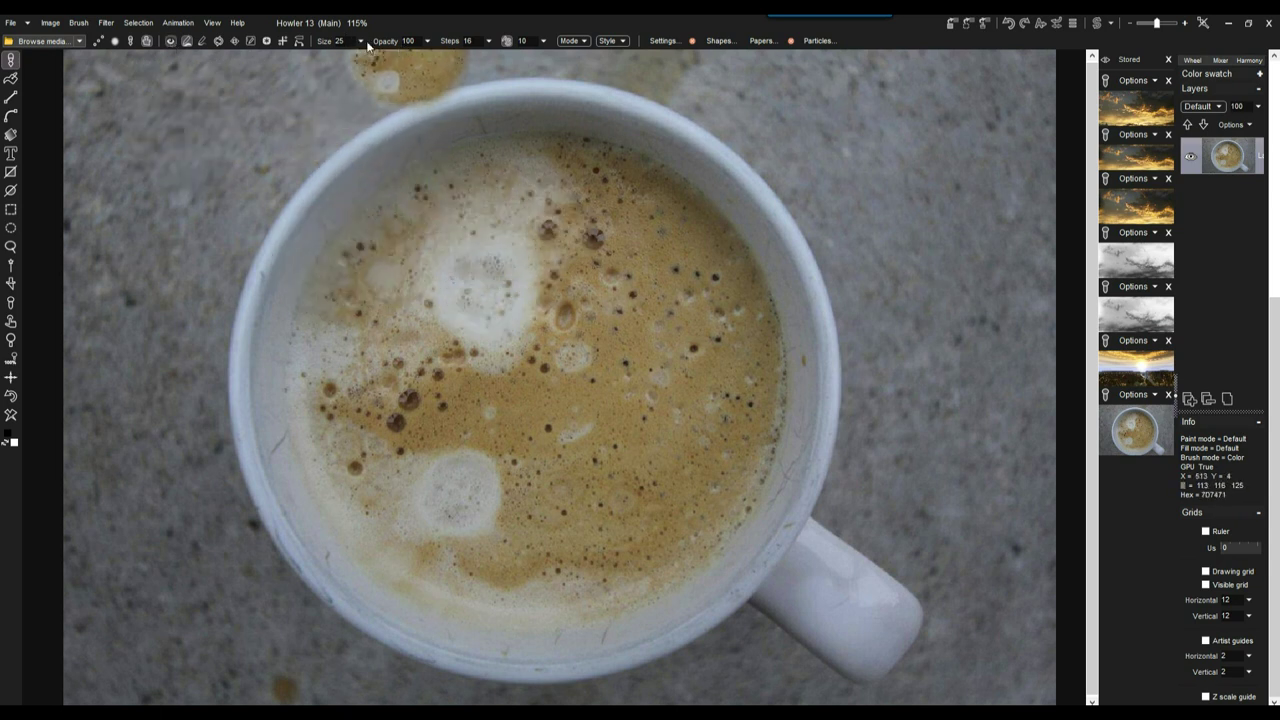
# - Enlarge the brush to size 100 and paint large coffee-foam strokes
pyautogui.click(361, 41)
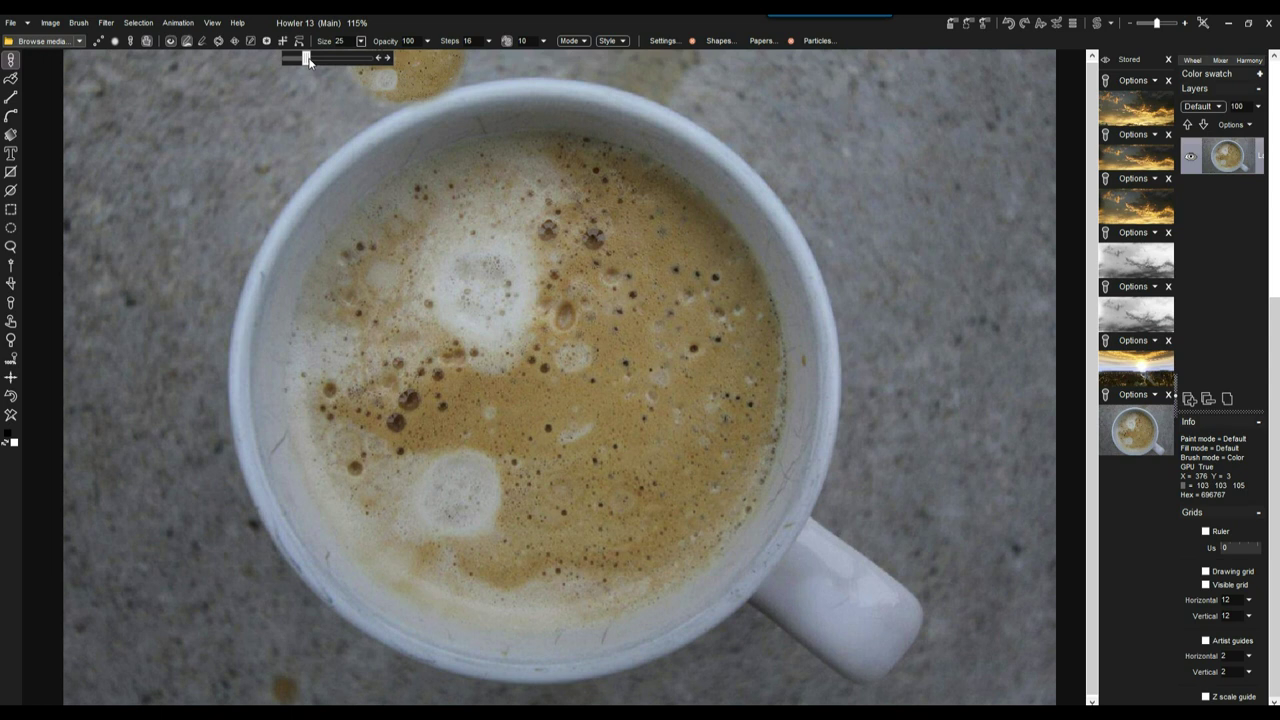
pyautogui.moveTo(352, 62); pyautogui.dragTo(394, 58)
pyautogui.moveTo(480, 330)
pyautogui.mouseDown()
pyautogui.moveTo(285, 240)
pyautogui.moveTo(270, 250)
pyautogui.moveTo(210, 150)
pyautogui.mouseUp()
# - Undo the large strokes, lower brush opacity and paint a light smudge over the cup's top-left
pyautogui.hotkey('ctrl', 'z')
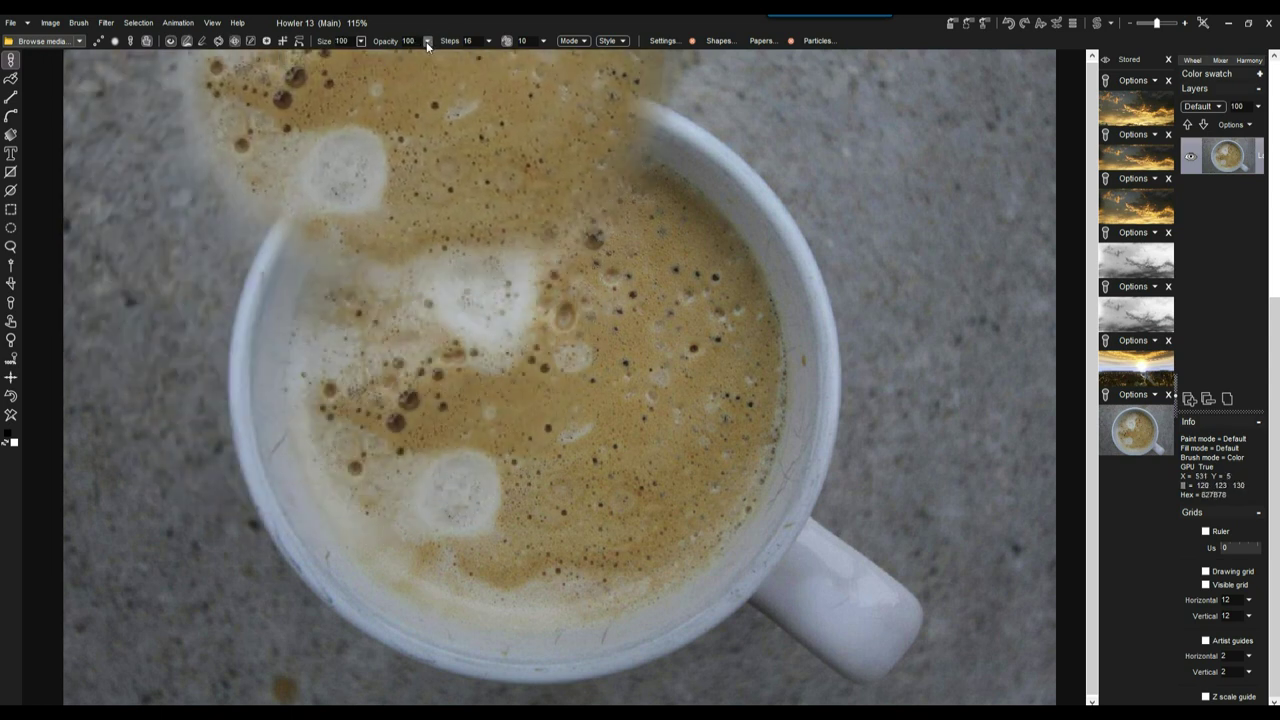
pyautogui.click(428, 41)
pyautogui.moveTo(387, 59)
pyautogui.mouseDown()
pyautogui.moveTo(446, 58)
pyautogui.moveTo(362, 58)
pyautogui.mouseUp()
pyautogui.hotkey('ctrl', 'z')
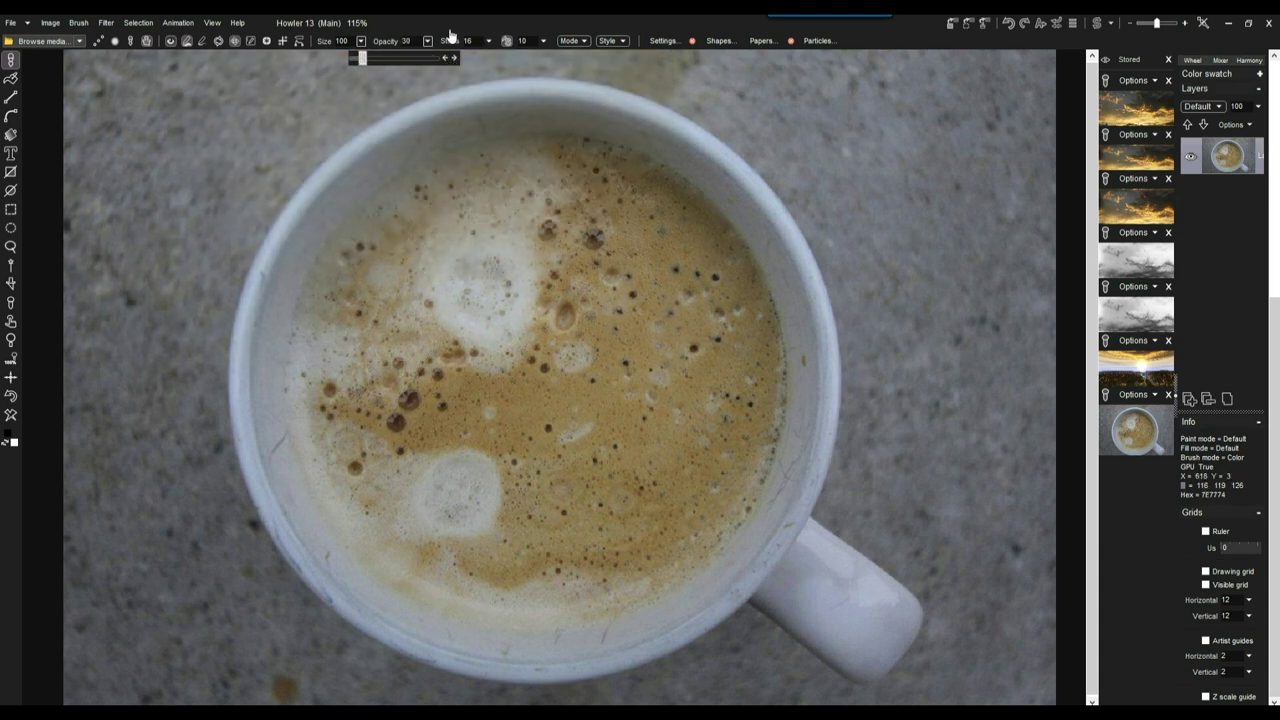
pyautogui.moveTo(442, 175); pyautogui.dragTo(435, 163)
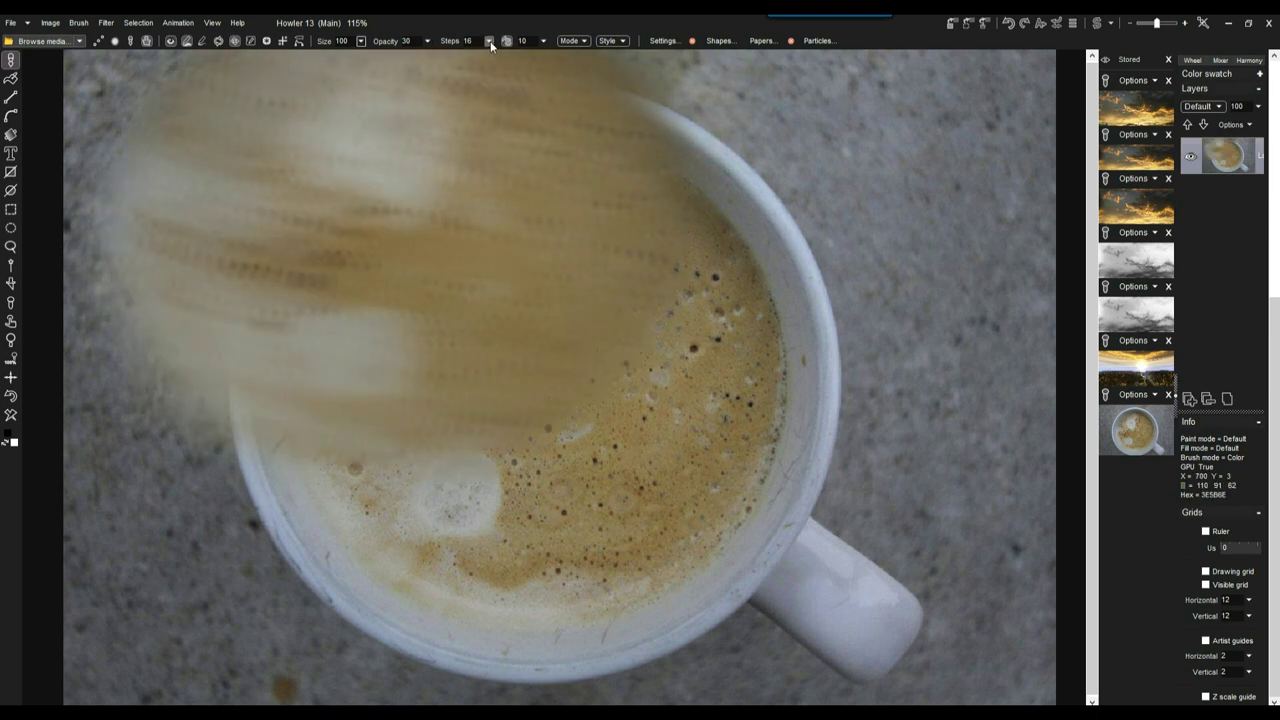
# - Raise brush opacity to 255 and cover the canvas with foam strokes
pyautogui.click(427, 41)
pyautogui.moveTo(362, 57); pyautogui.dragTo(460, 60)
pyautogui.moveTo(640, 170)
pyautogui.mouseDown()
pyautogui.moveTo(560, 245)
pyautogui.moveTo(300, 140)
pyautogui.moveTo(300, 440)
pyautogui.moveTo(330, 324)
pyautogui.moveTo(150, 400)
pyautogui.moveTo(300, 120)
pyautogui.moveTo(145, 47)
pyautogui.mouseUp()
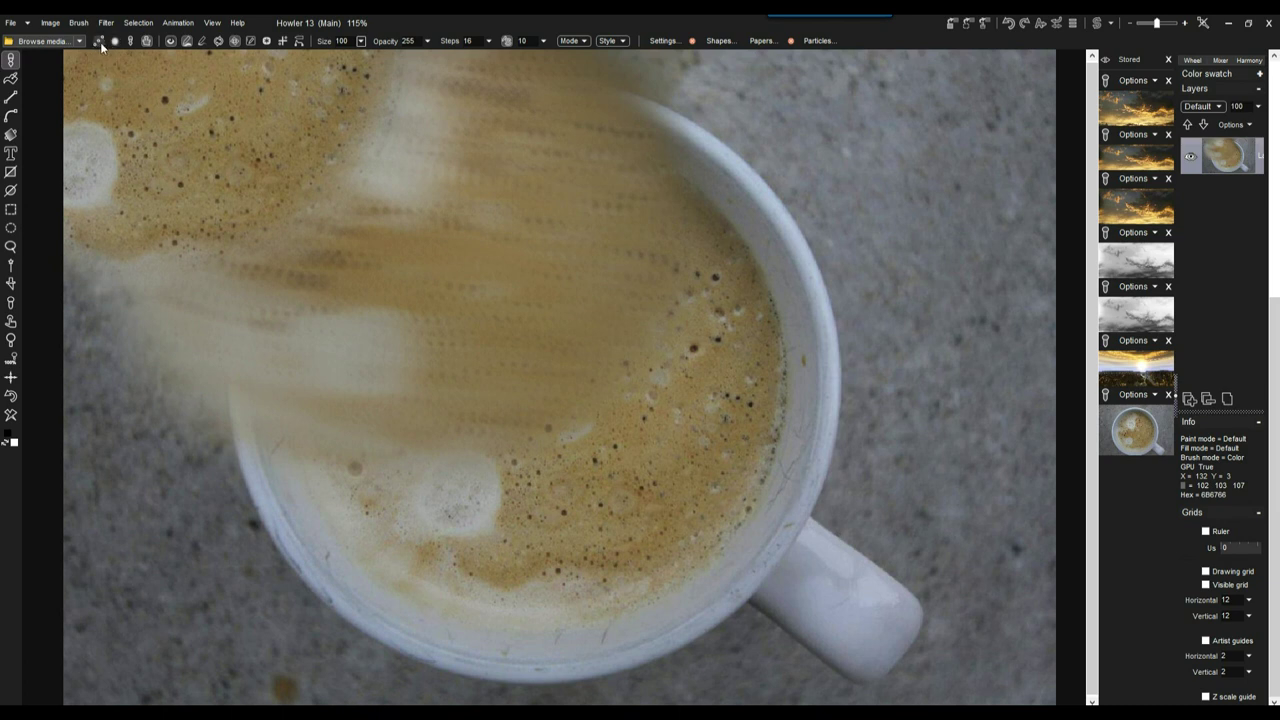
pyautogui.click(99, 42)
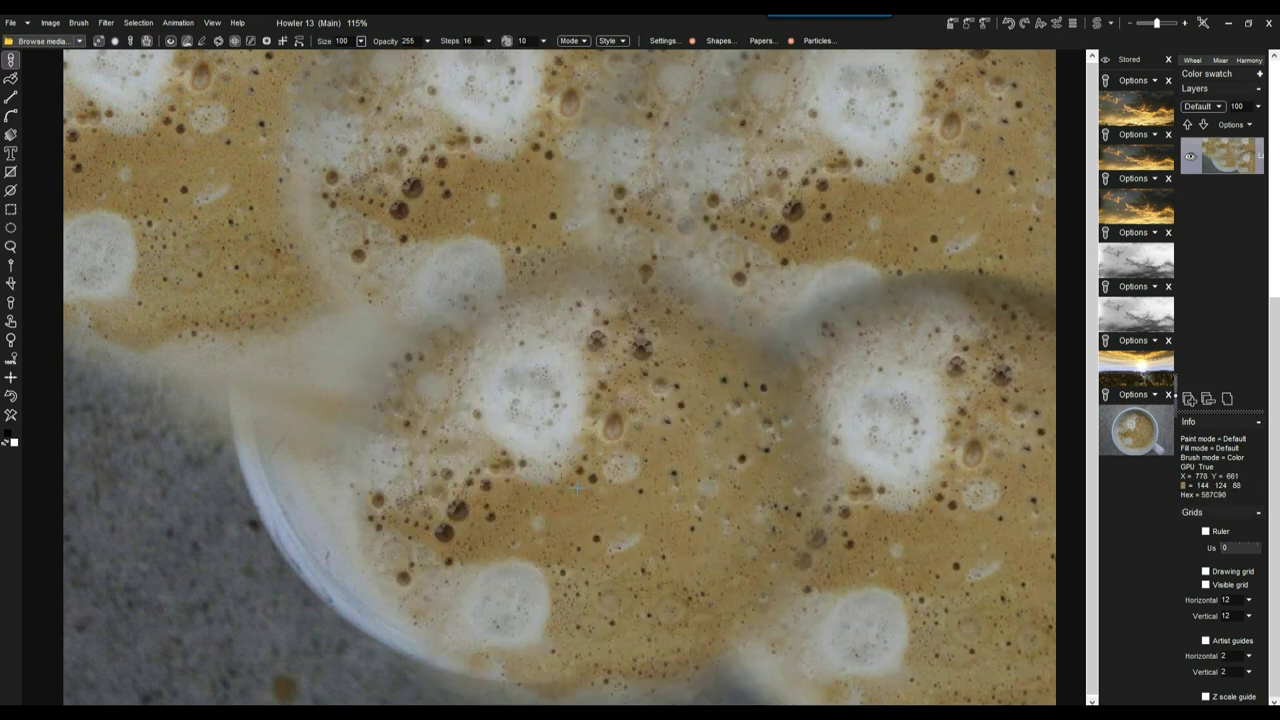
pyautogui.moveTo(292, 522)
pyautogui.mouseDown()
pyautogui.moveTo(891, 568)
pyautogui.moveTo(260, 52)
pyautogui.mouseUp()
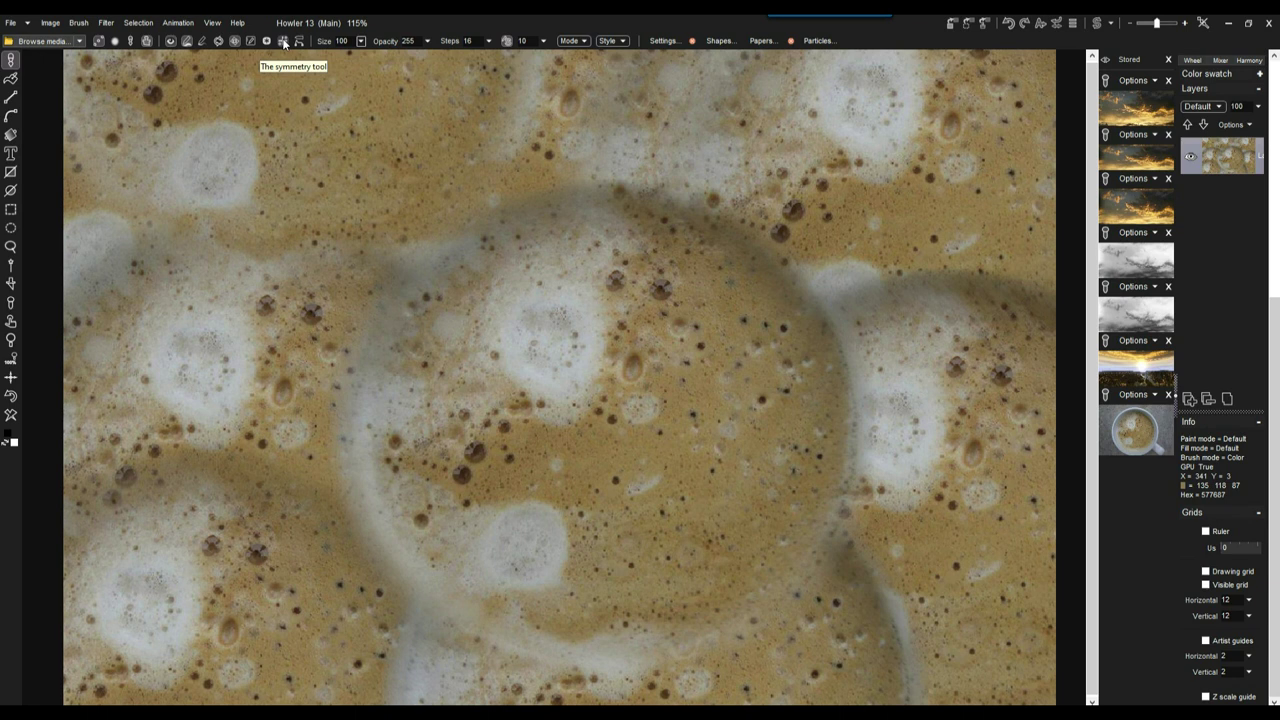
# - Turn on Horizontal and Vertical symmetry mirroring for the foam painting
pyautogui.click(284, 42)
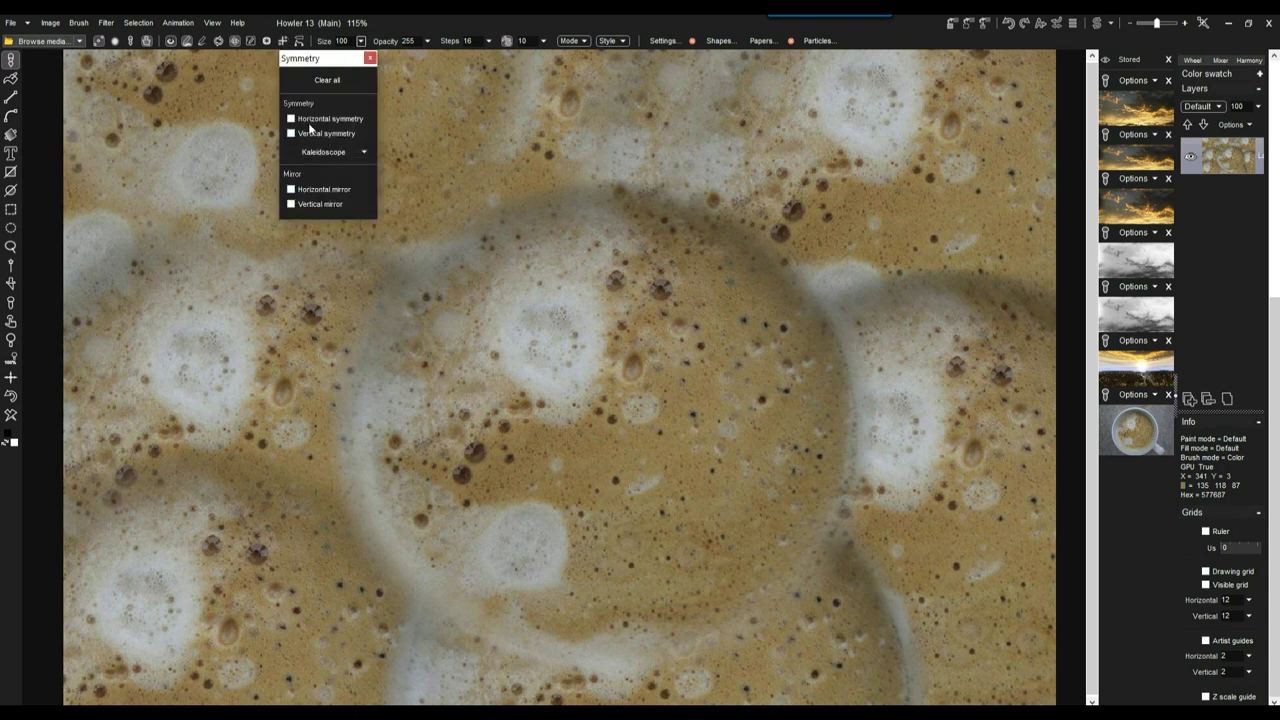
pyautogui.click(292, 189)
pyautogui.click(292, 204)
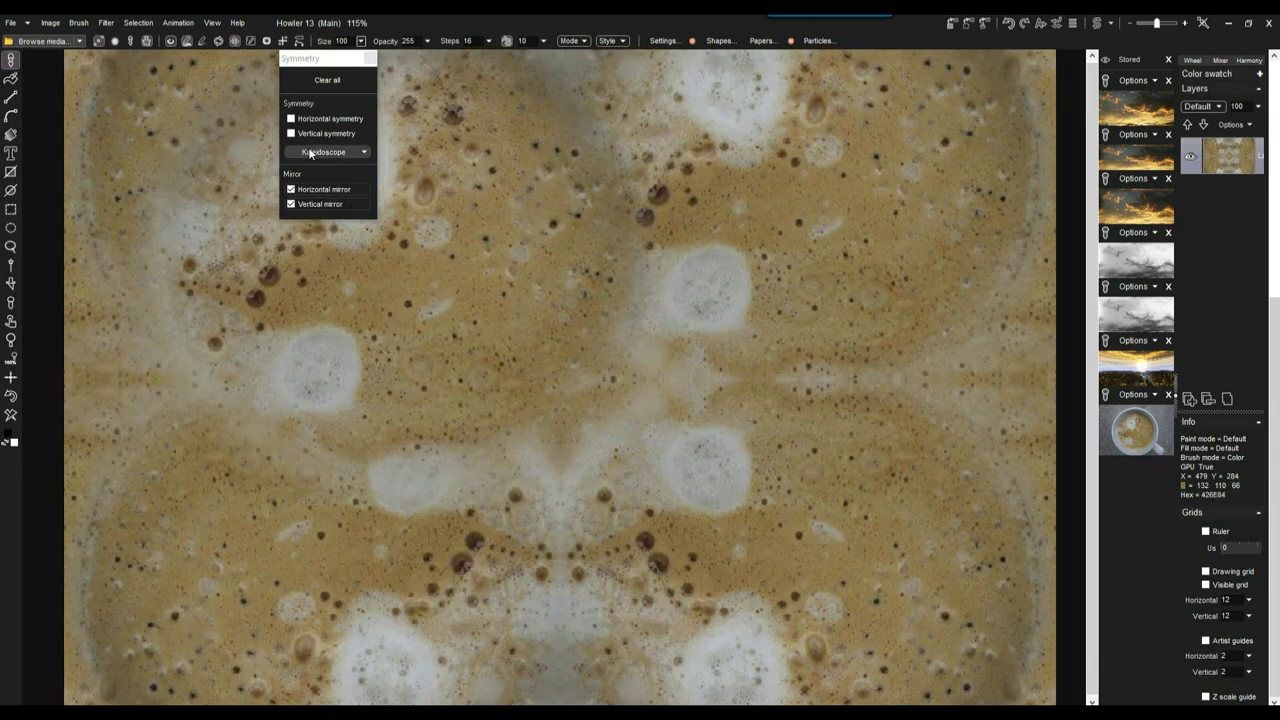
# - Clear all mirroring, close the Symmetry panel and zoom out to fit the image
pyautogui.click(328, 82)
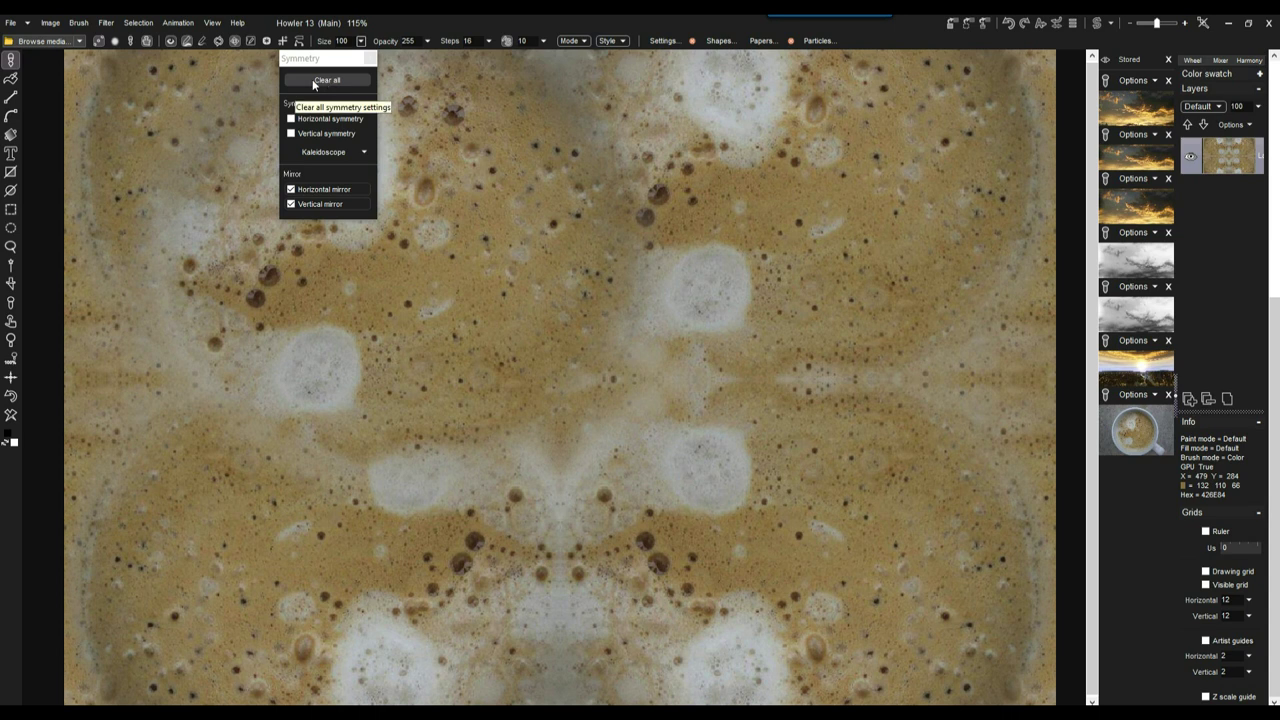
pyautogui.click(370, 58)
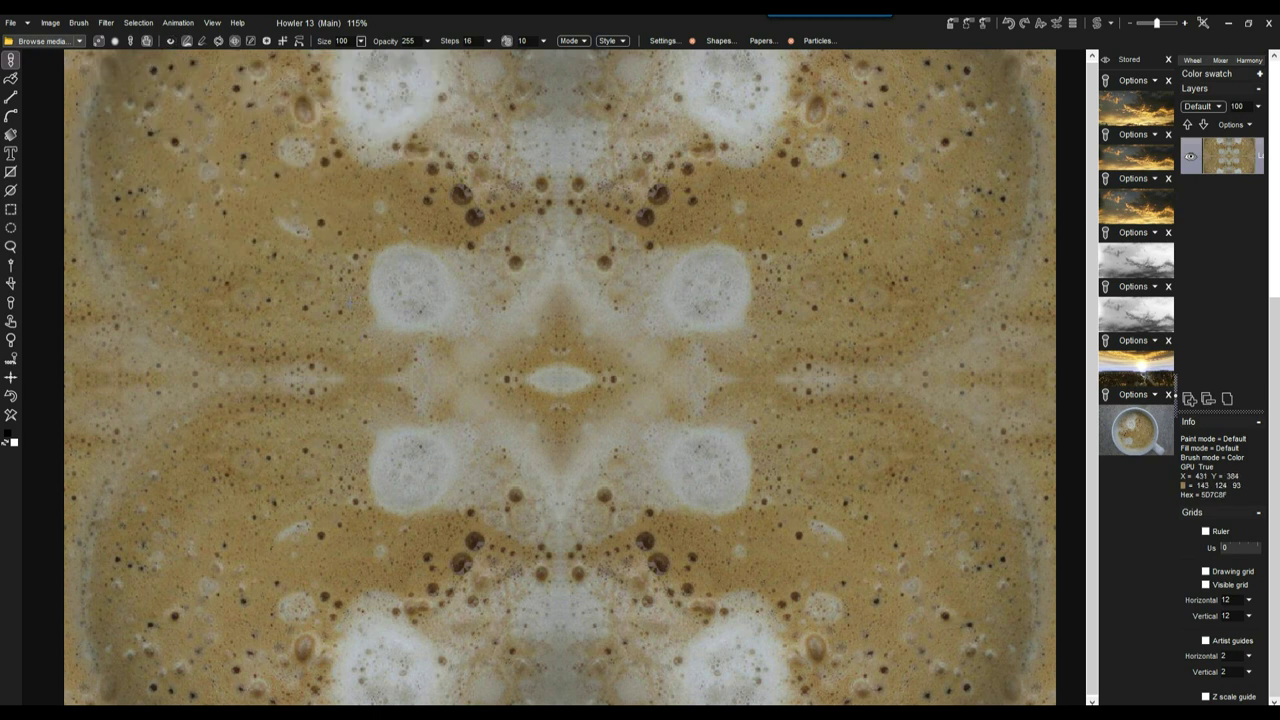
pyautogui.press('-')
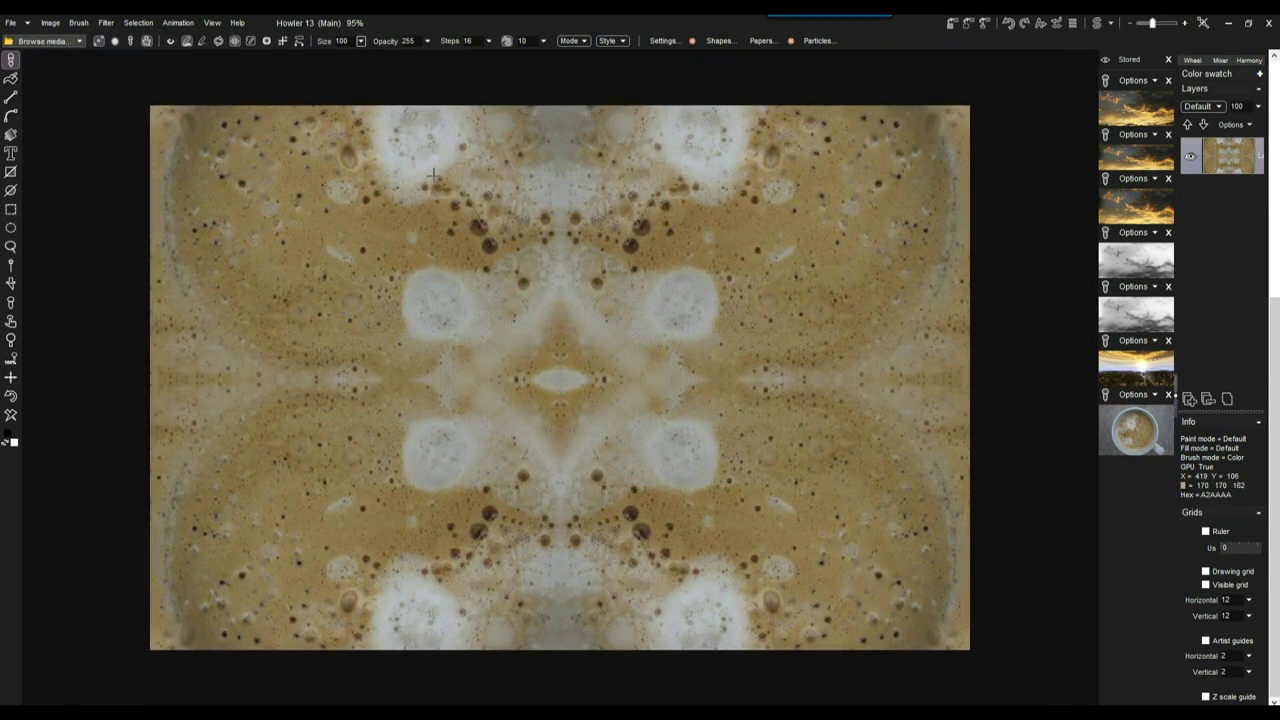
# - Make the foam image seamless with Trim x and Trim y both set to 20
pyautogui.click(49, 23)
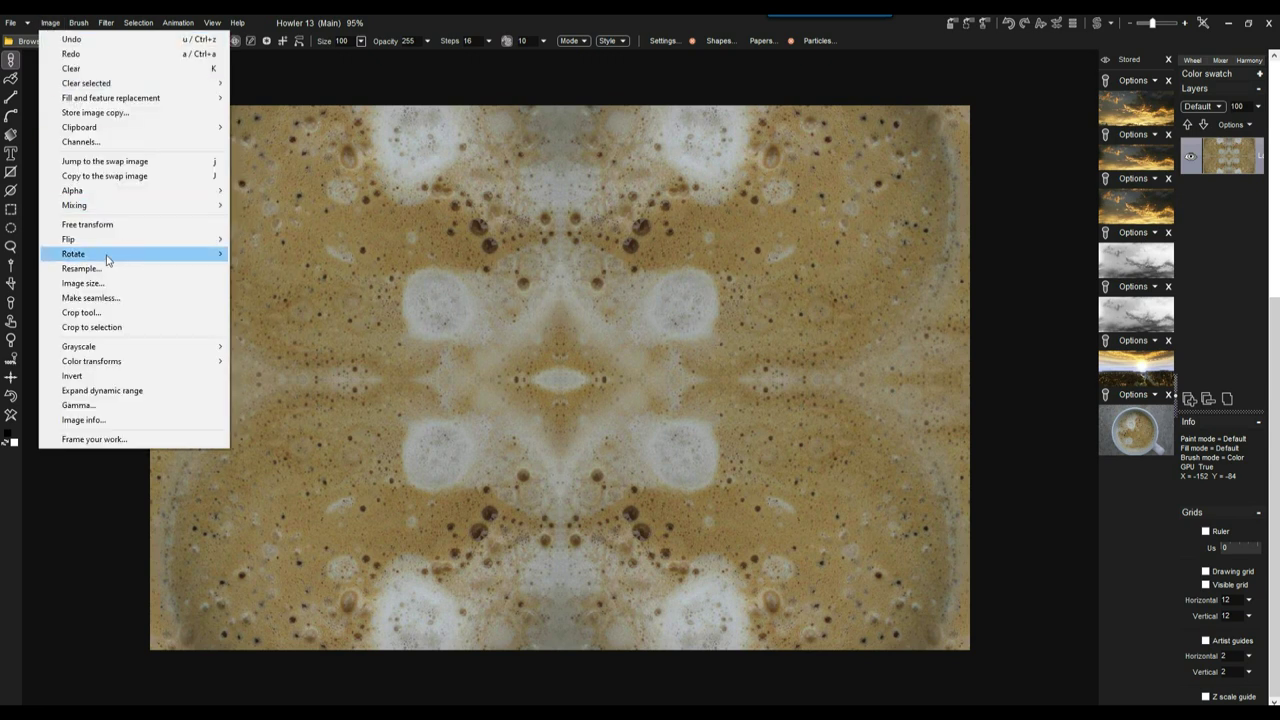
pyautogui.click(118, 298)
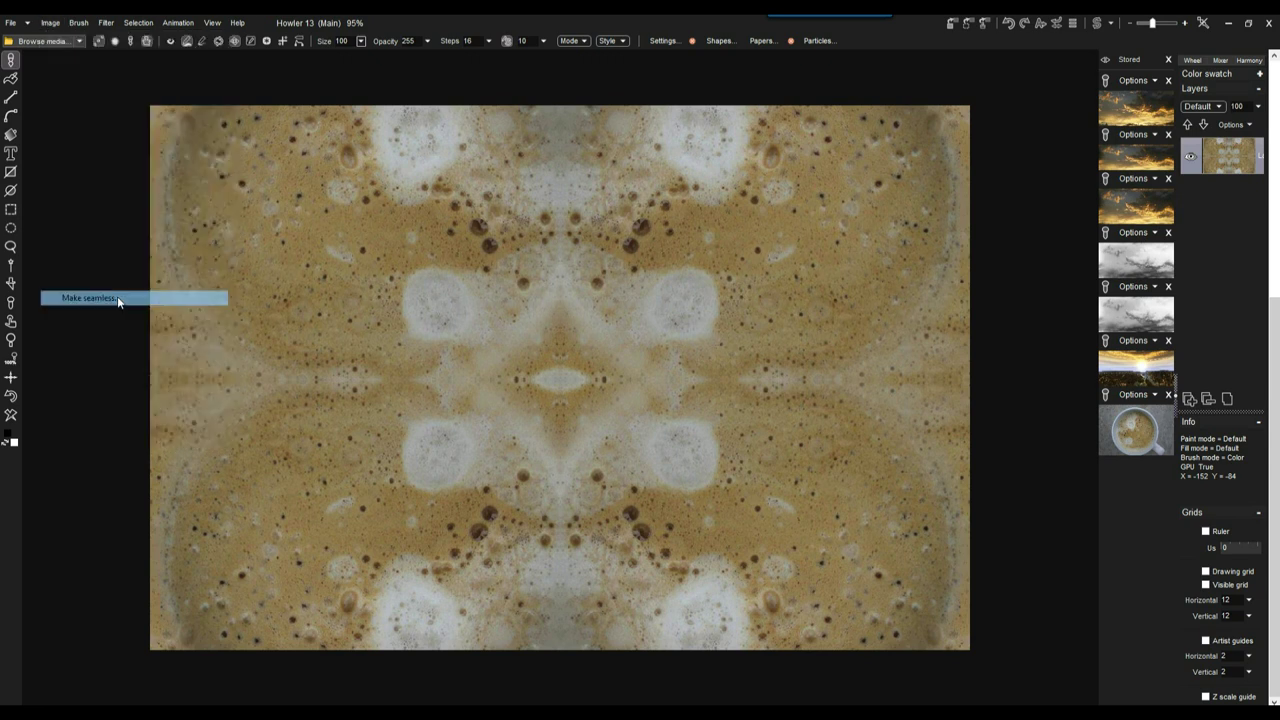
pyautogui.moveTo(737, 349); pyautogui.dragTo(748, 369)
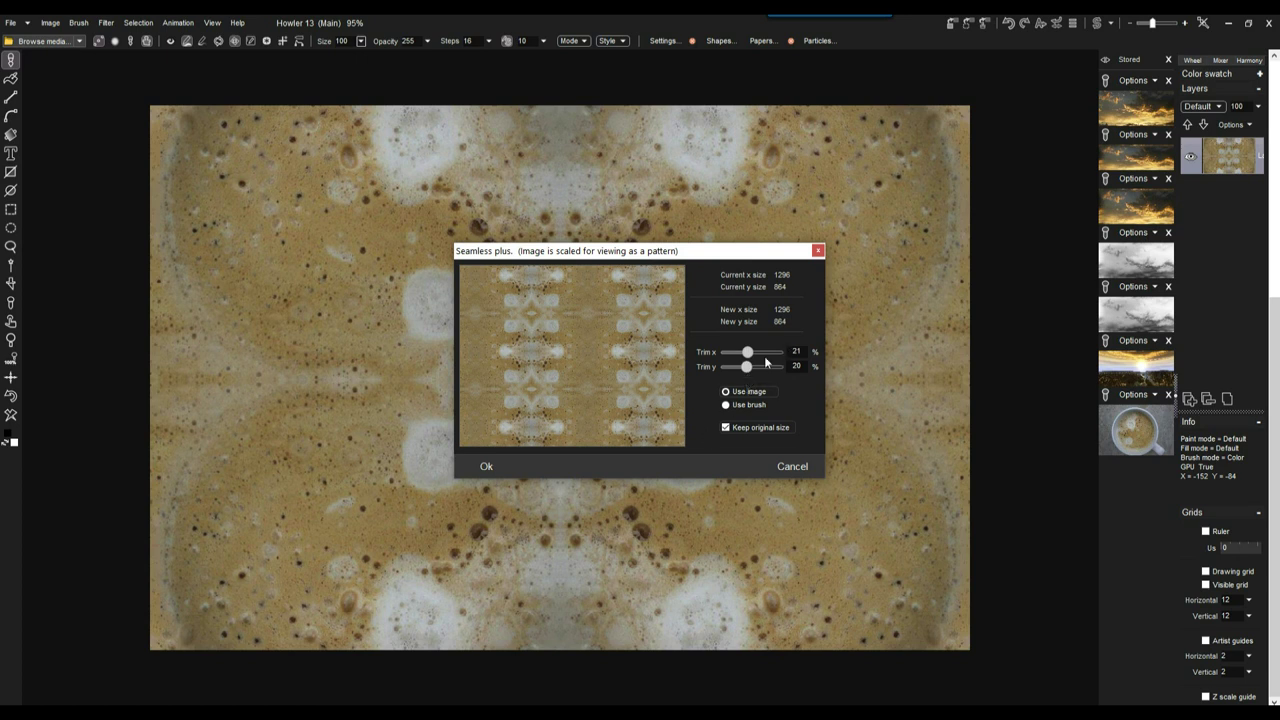
pyautogui.moveTo(749, 356); pyautogui.dragTo(749, 357)
pyautogui.moveTo(748, 359); pyautogui.dragTo(747, 359)
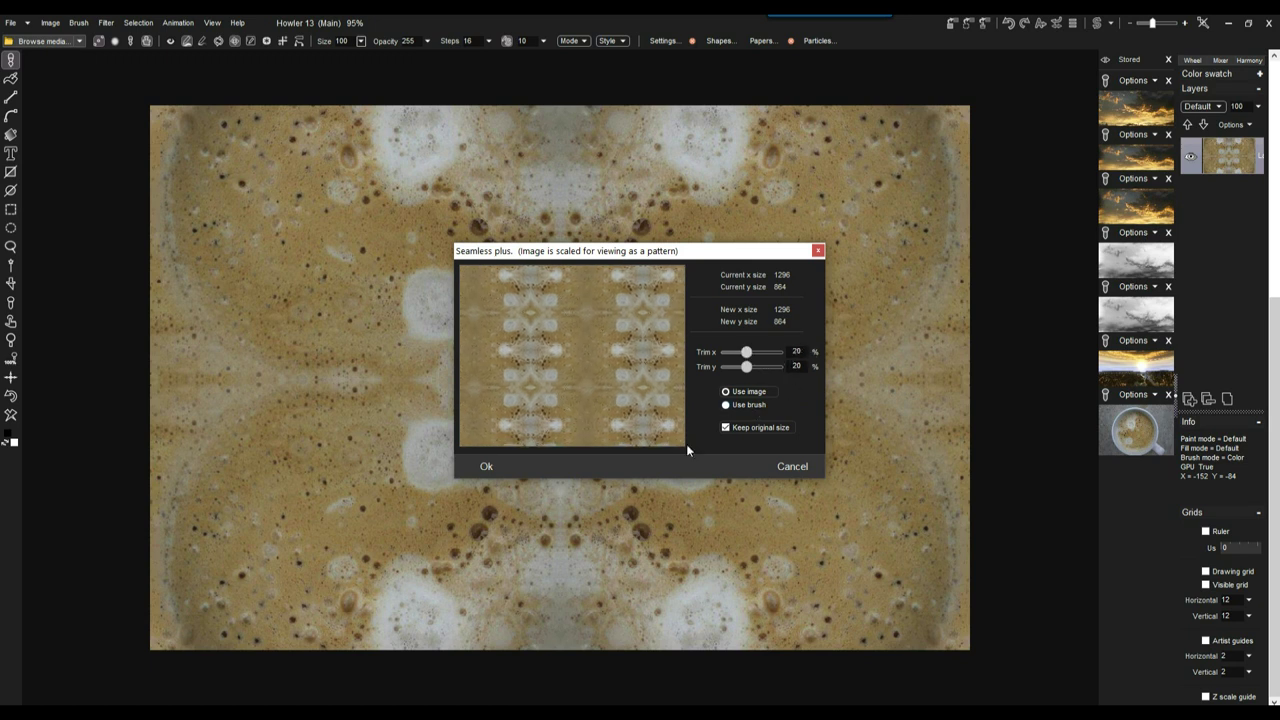
pyautogui.click(489, 466)
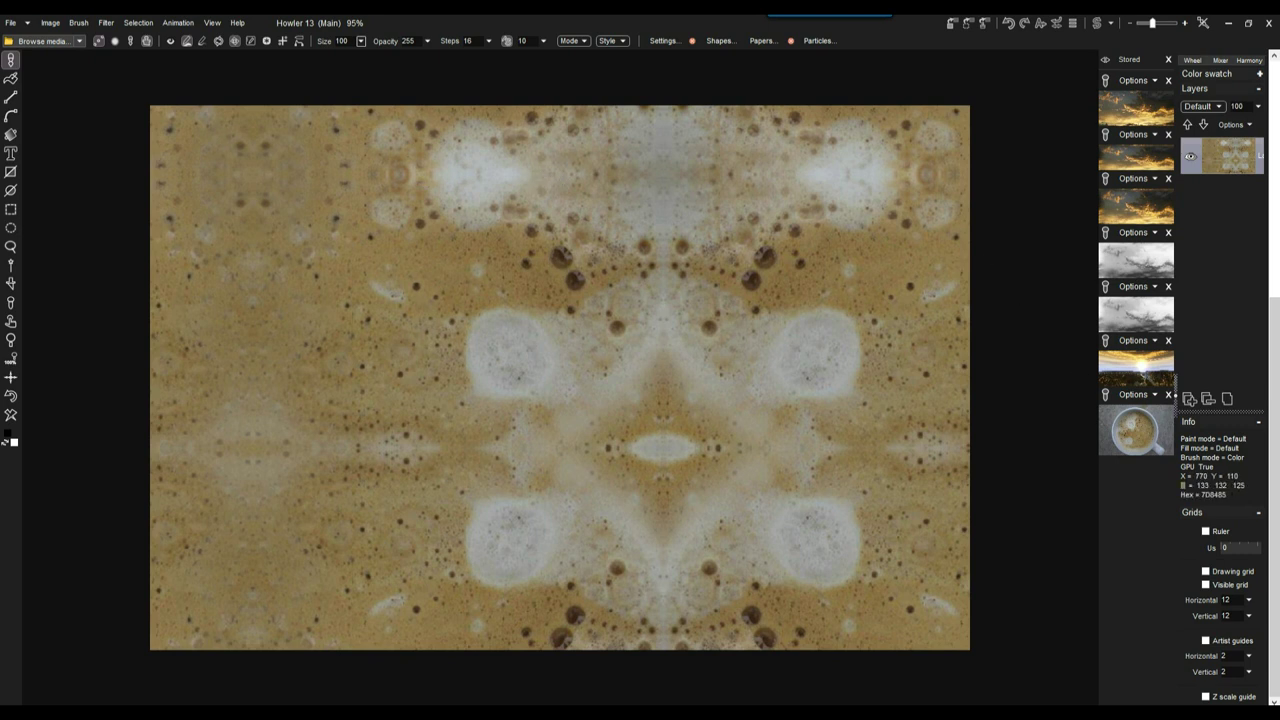
# - Store the seamless pattern, load the stored copy into the Swap image, then return to Main
pyautogui.click(952, 24)
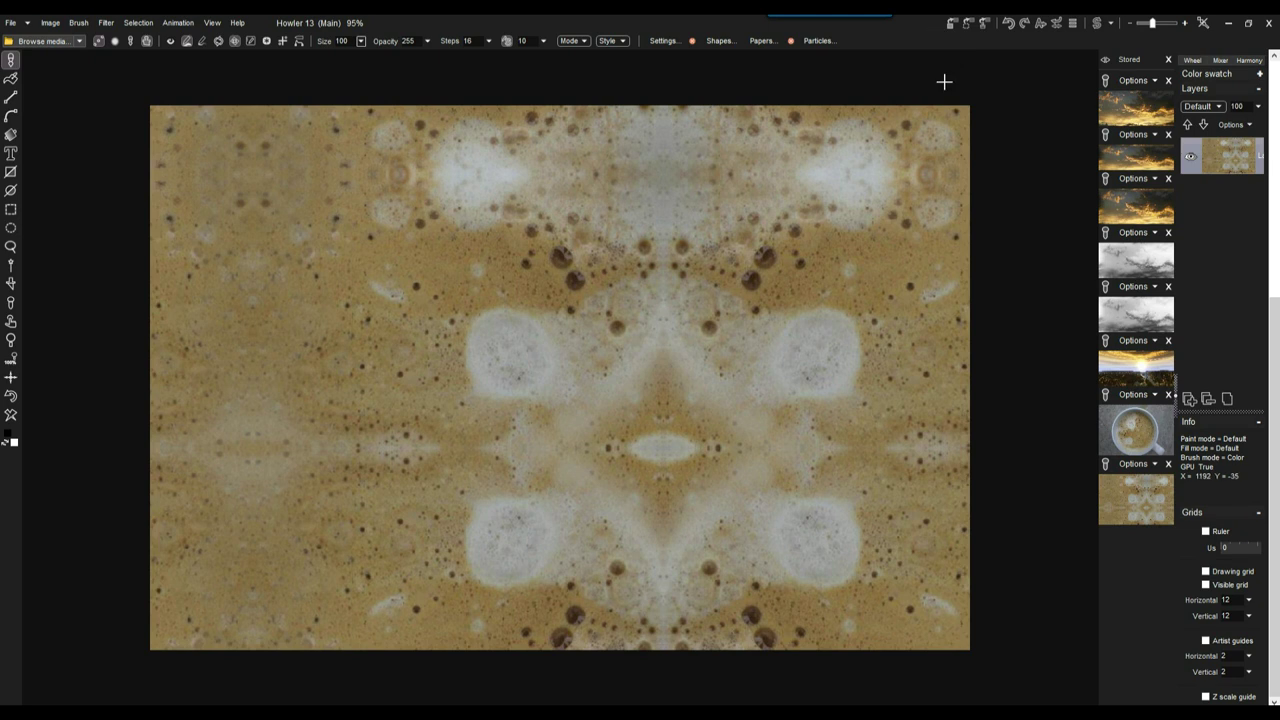
pyautogui.click(1098, 24)
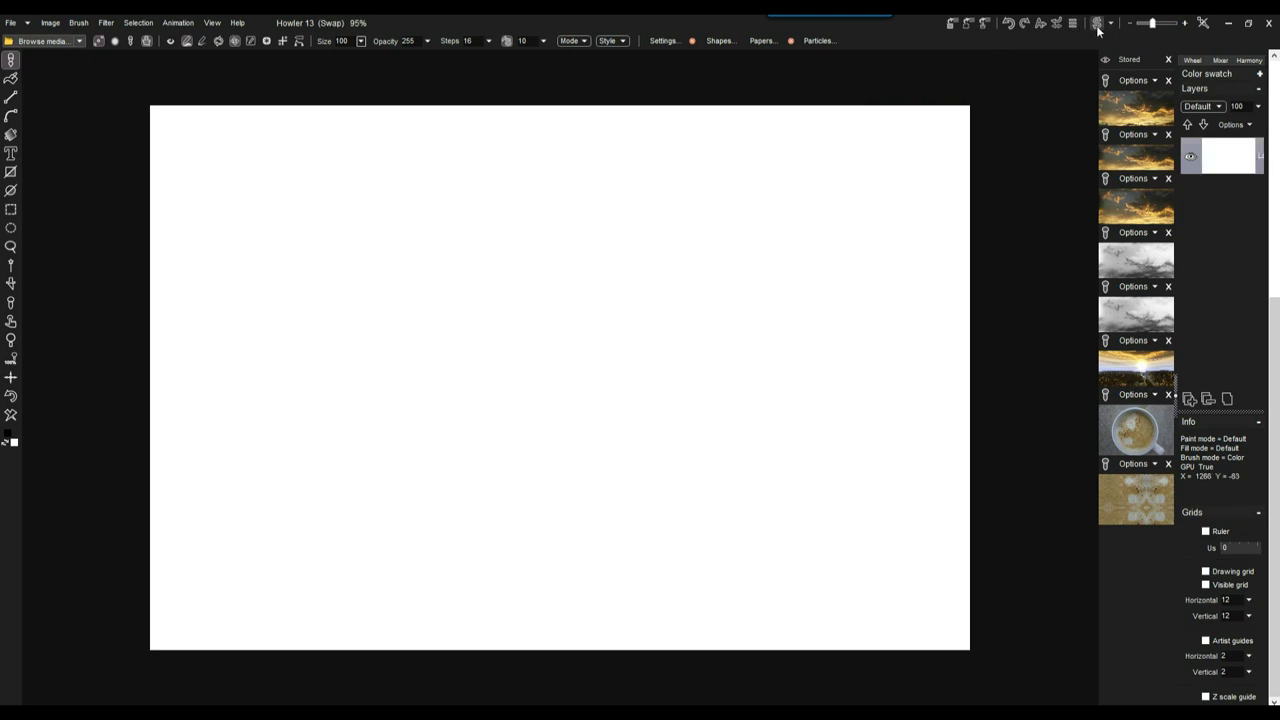
pyautogui.click(1140, 497)
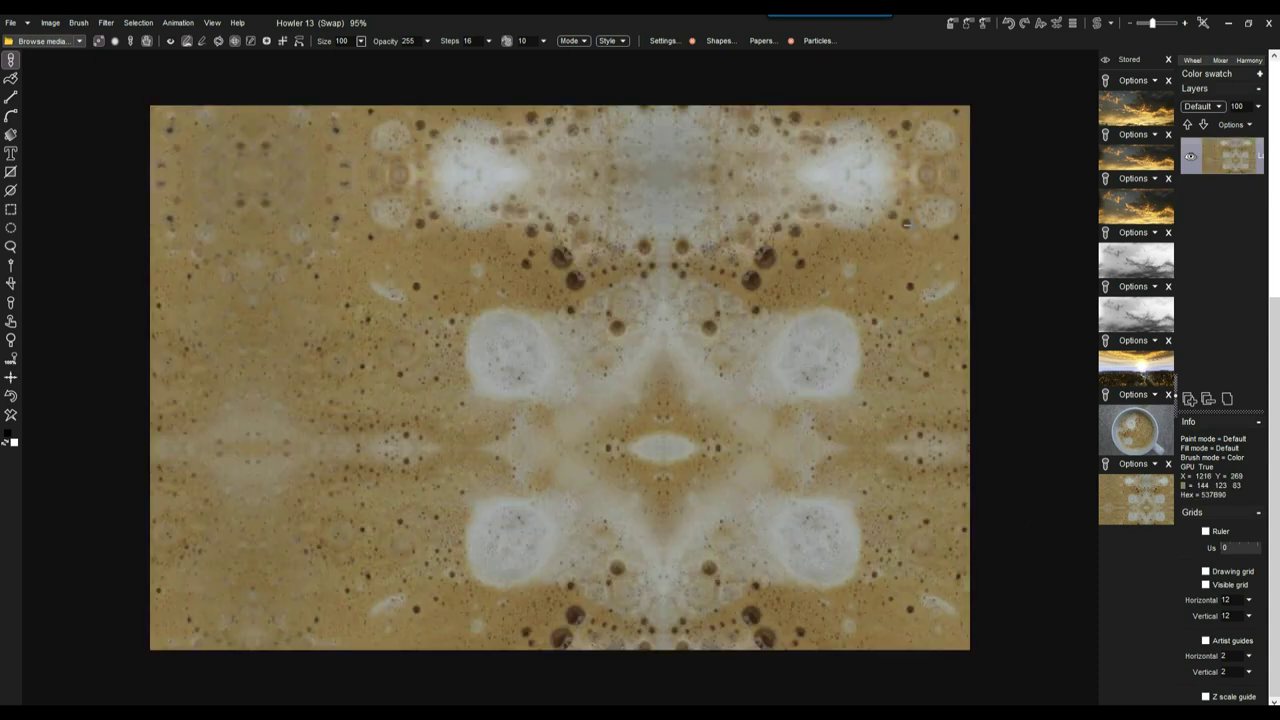
pyautogui.click(1098, 24)
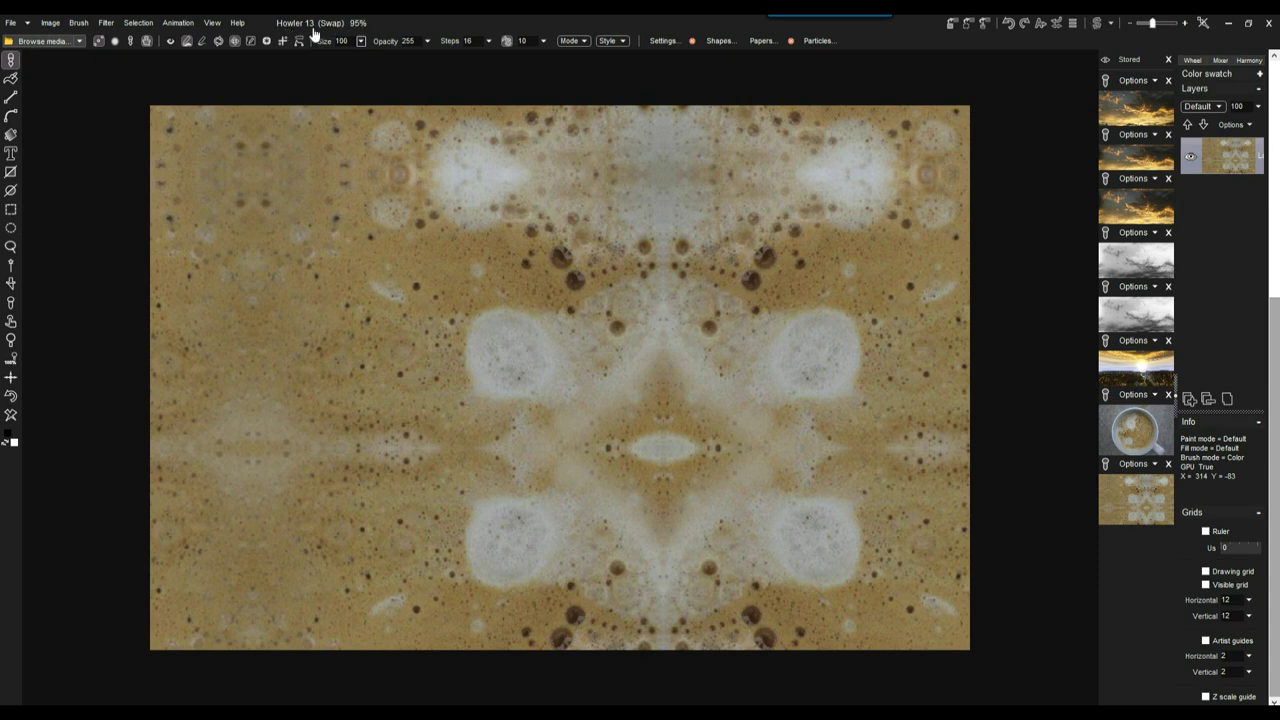
pyautogui.click(1099, 29)
# - Convert the foam texture to grayscale using a red coloured lens
pyautogui.click(50, 22)
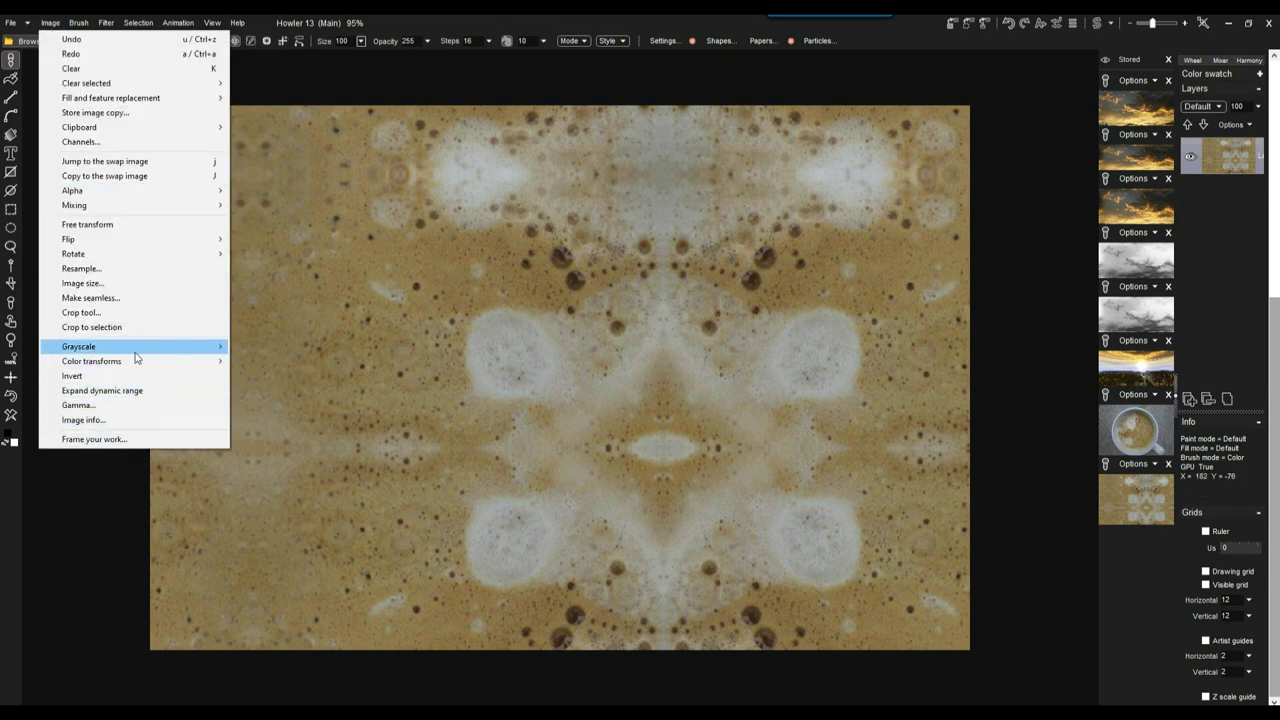
pyautogui.moveTo(177, 354)
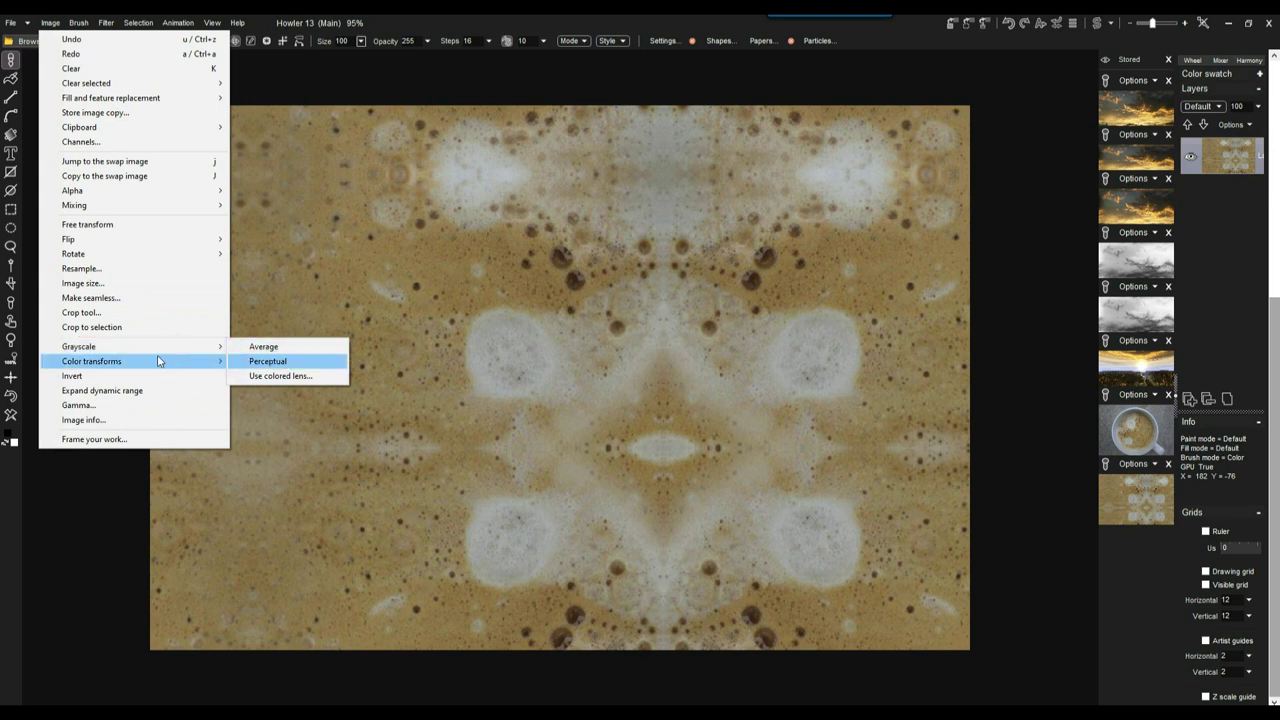
pyautogui.click(288, 376)
pyautogui.click(660, 403)
pyautogui.click(609, 402)
pyautogui.click(608, 458)
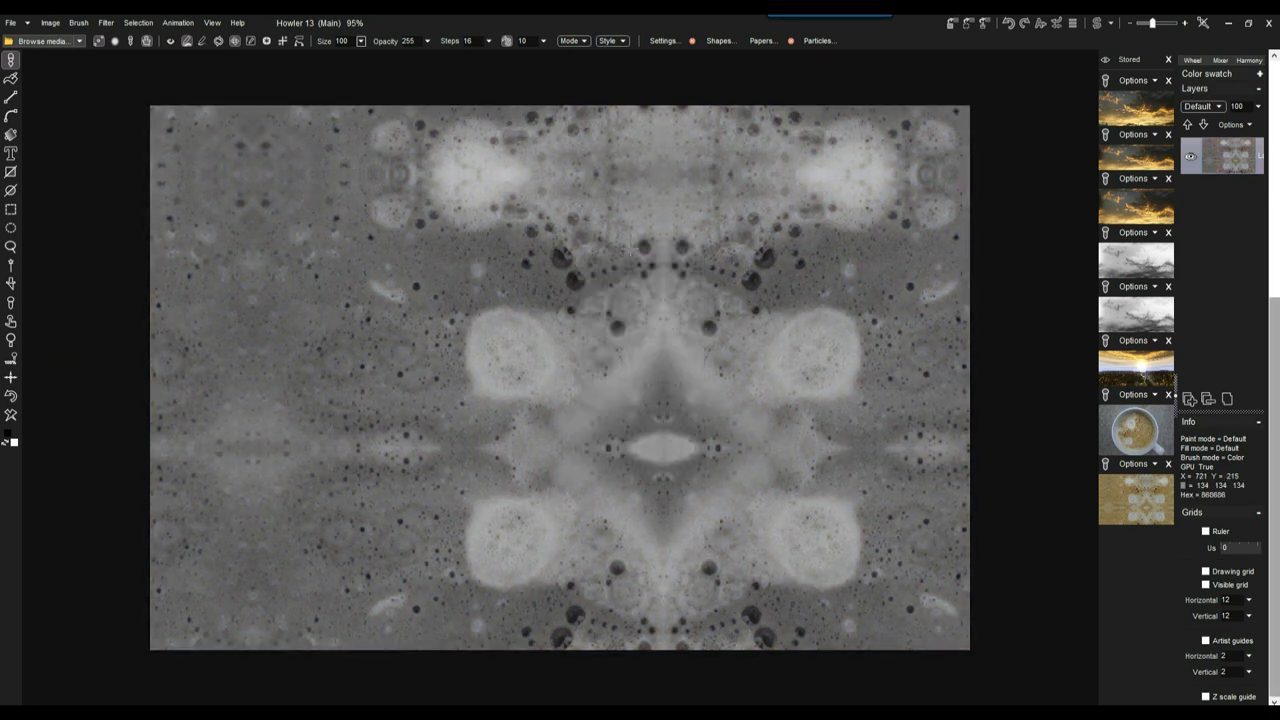
# - Expand the dynamic range, store the grayscale texture, and compare it with the coffee-coloured stored copy
pyautogui.click(52, 25)
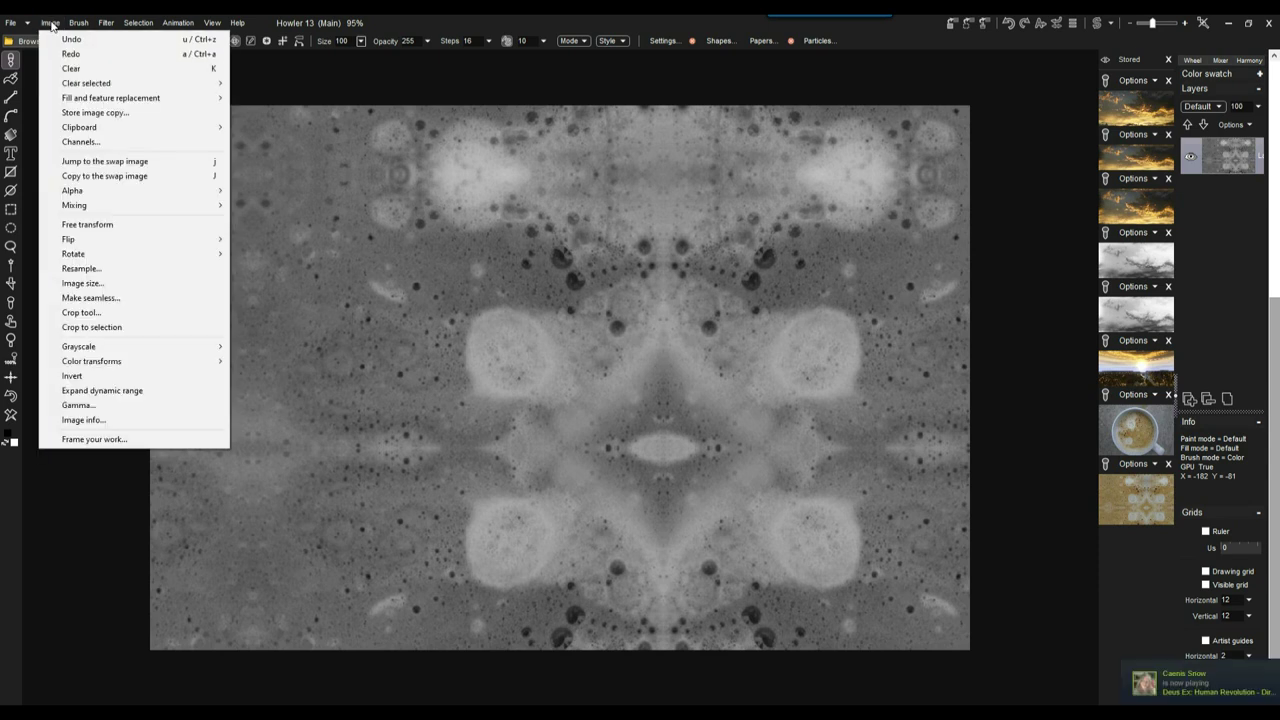
pyautogui.click(100, 390)
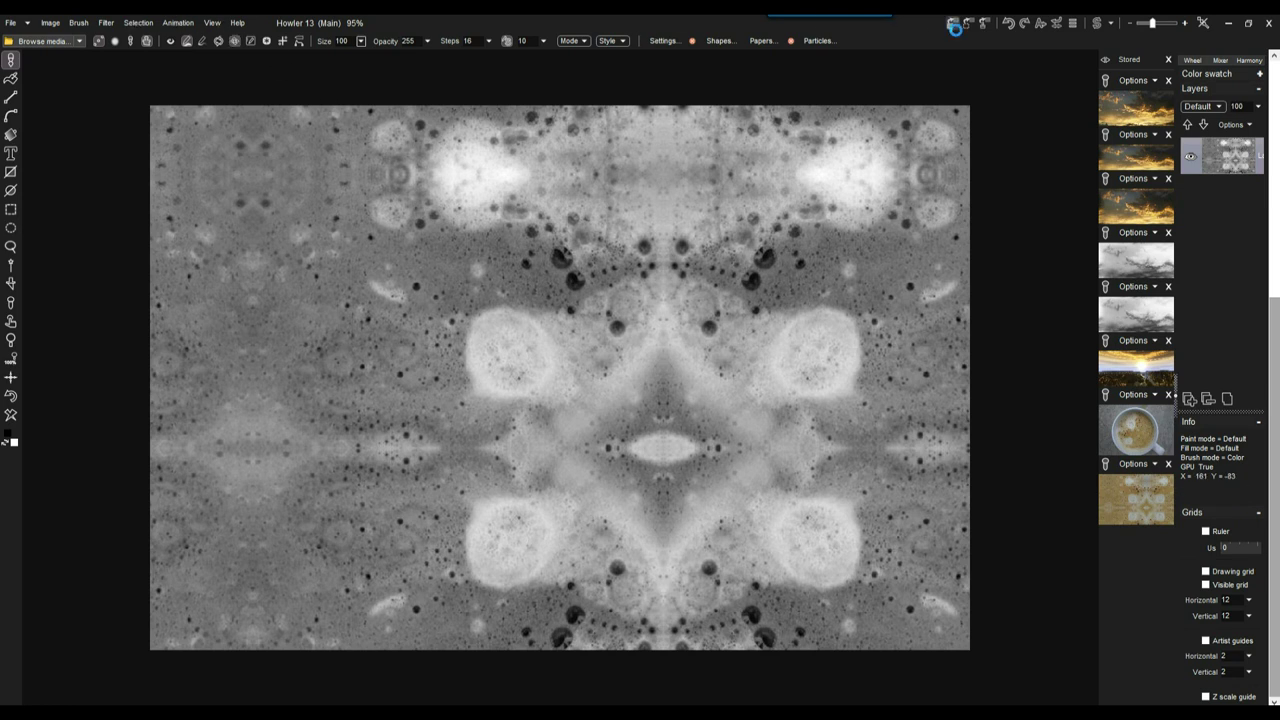
pyautogui.click(955, 24)
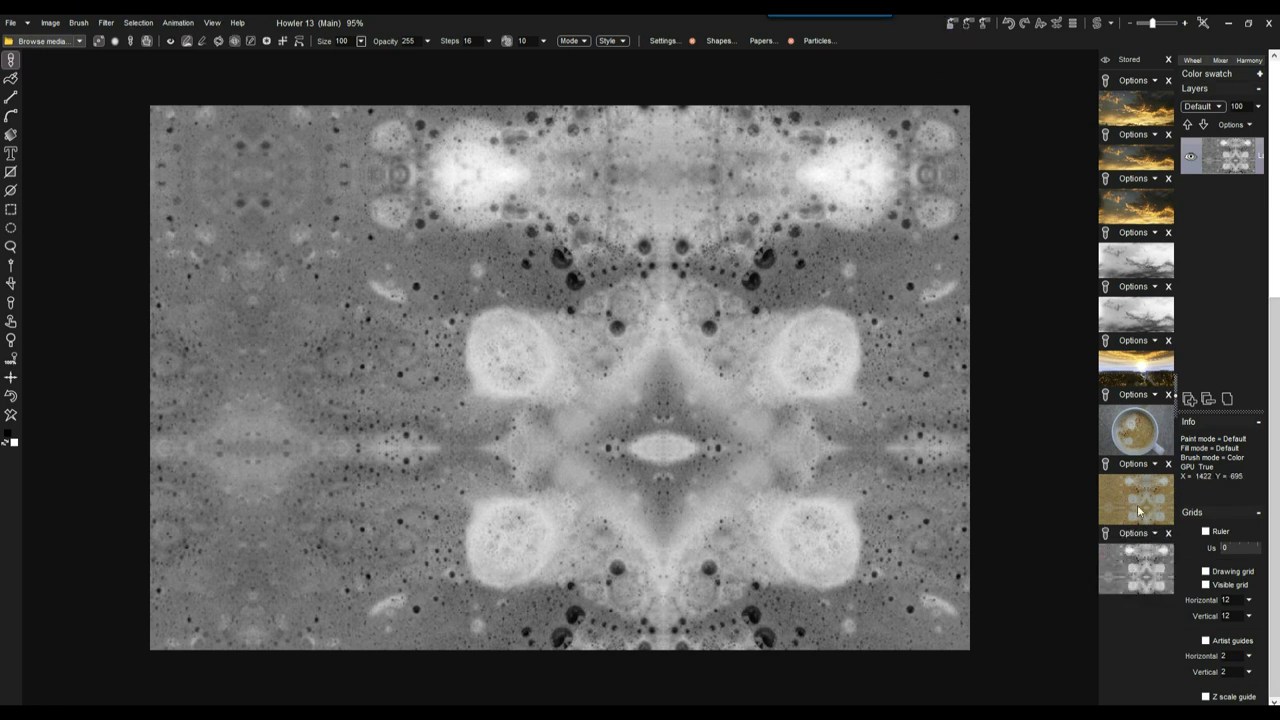
pyautogui.click(1138, 511)
pyautogui.click(1140, 570)
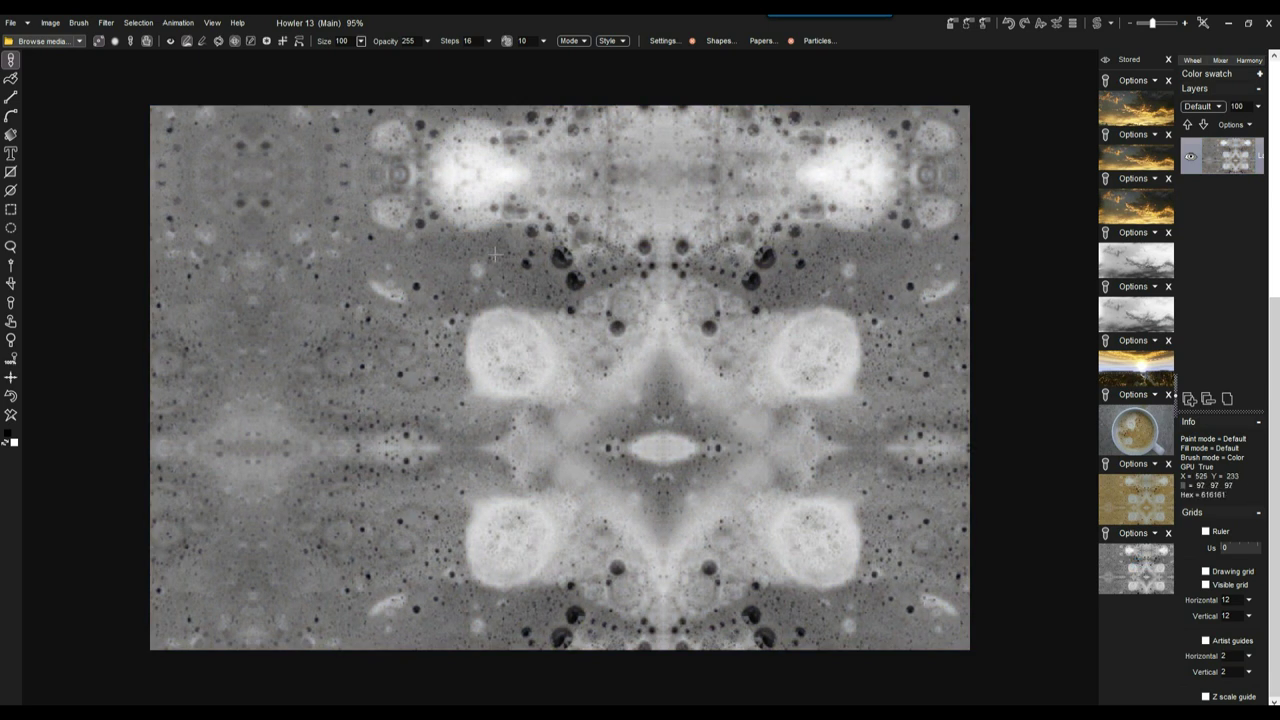